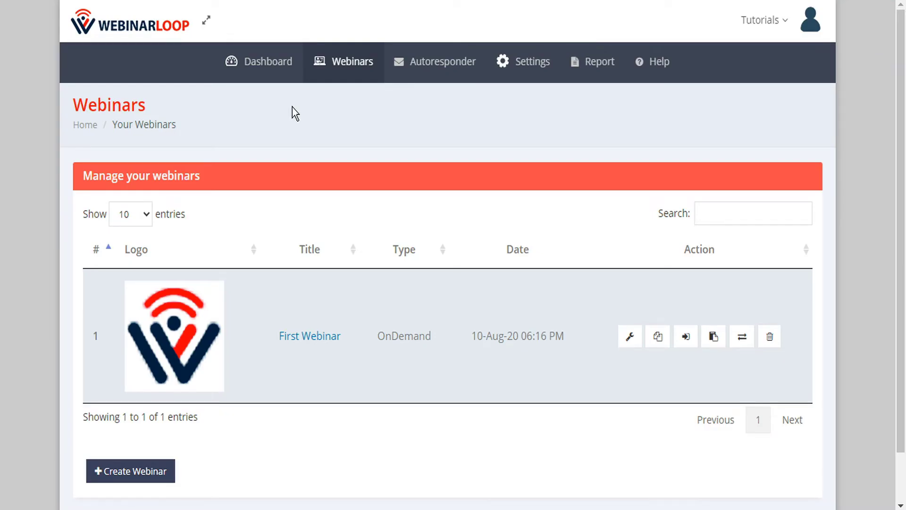
# Copy First Webinar's optin form code from its WebinarLoop Integration page.
pyautogui.click(630, 337)
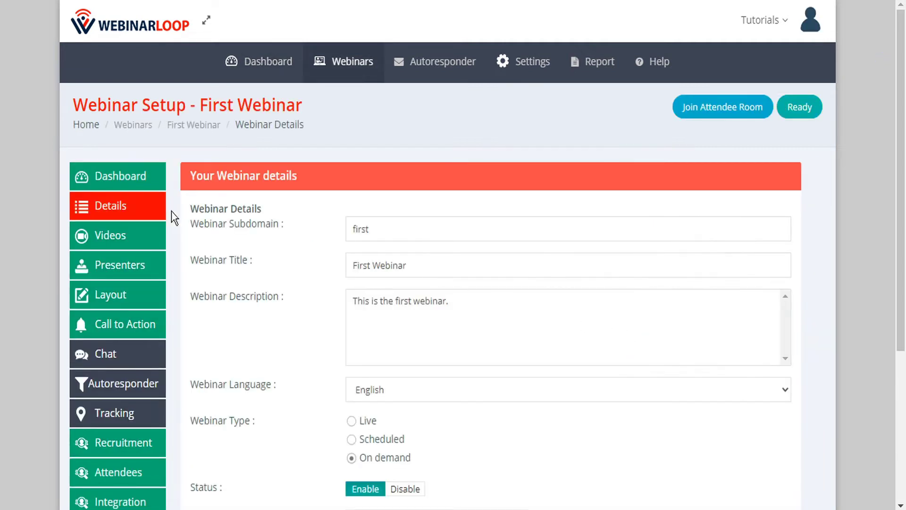
pyautogui.scroll(-5, 121, 198)
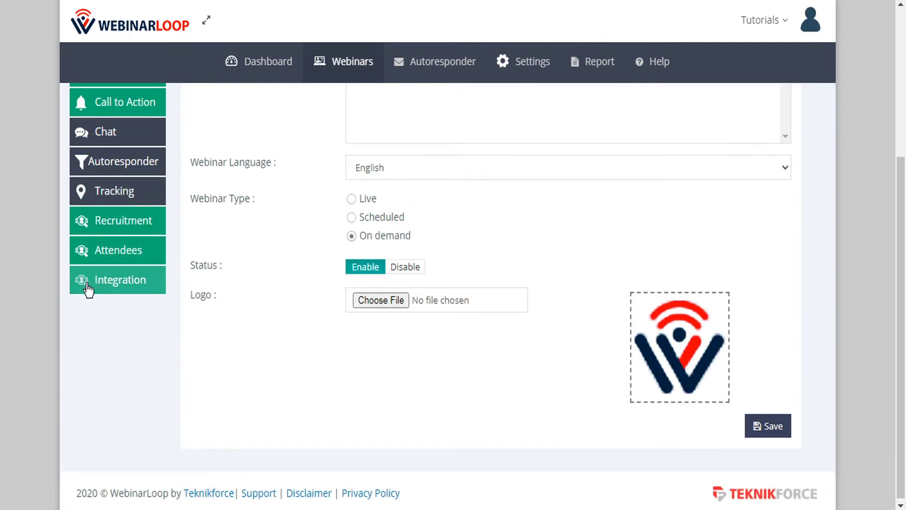
pyautogui.click(131, 288)
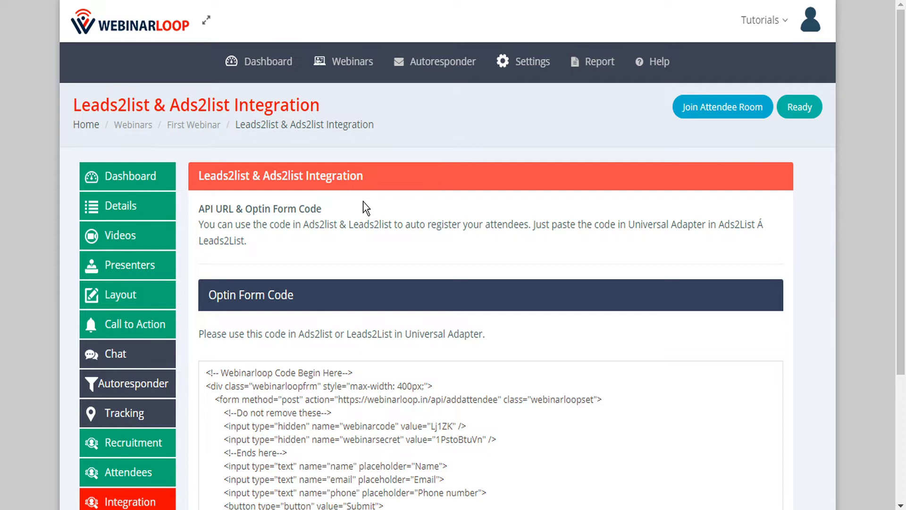
pyautogui.scroll(-3, 258, 285)
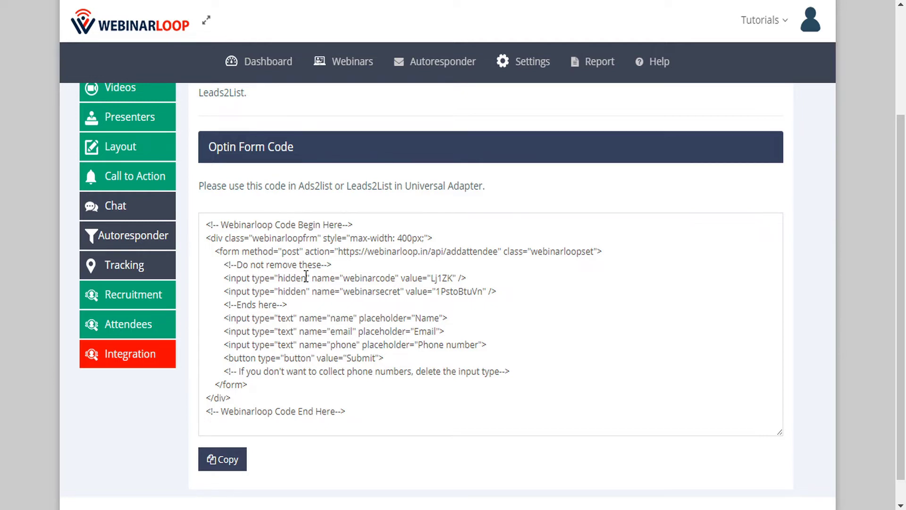
pyautogui.click(223, 460)
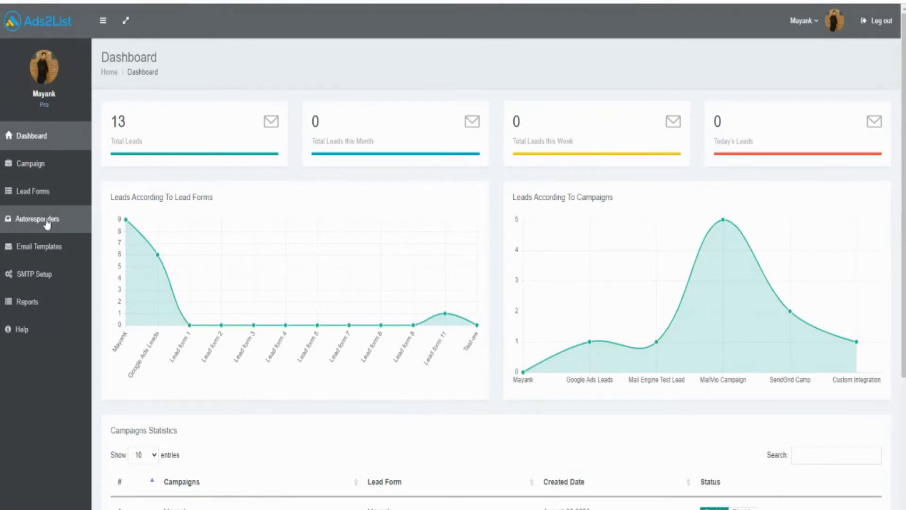
# Add an Ads2List lead form named 'webinar', then go to Autoresponders.
pyautogui.click(32, 193)
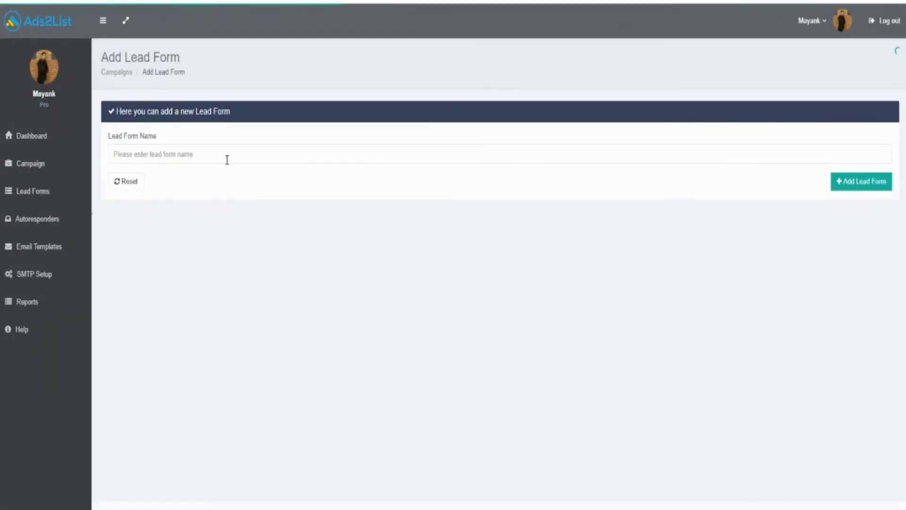
pyautogui.click(224, 155)
pyautogui.write('webinar')
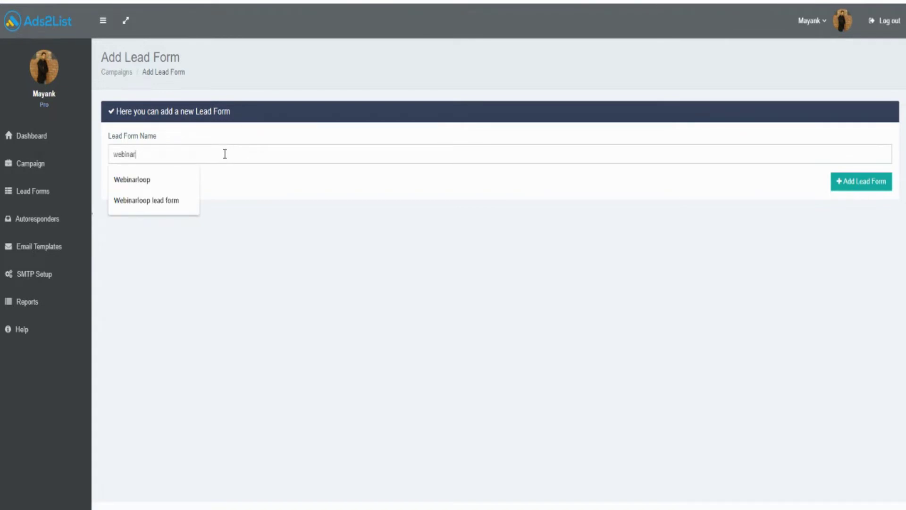
pyautogui.click(874, 189)
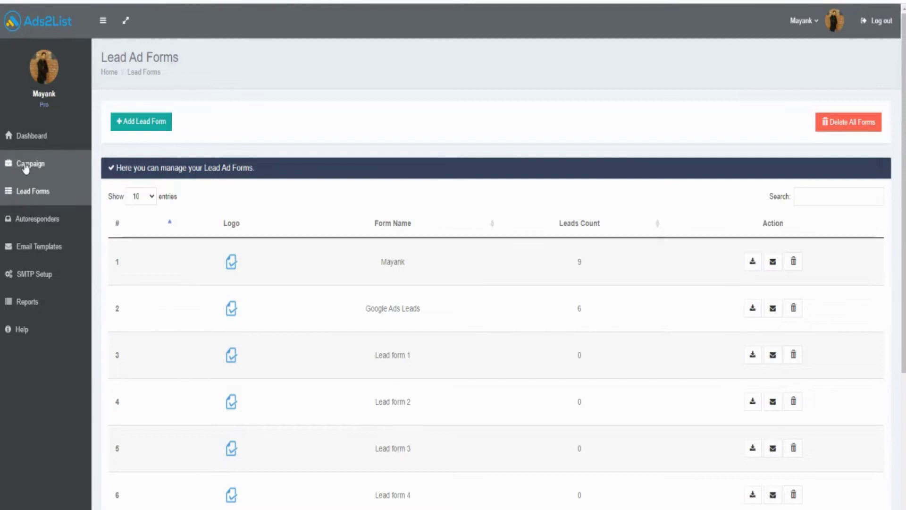
pyautogui.click(45, 219)
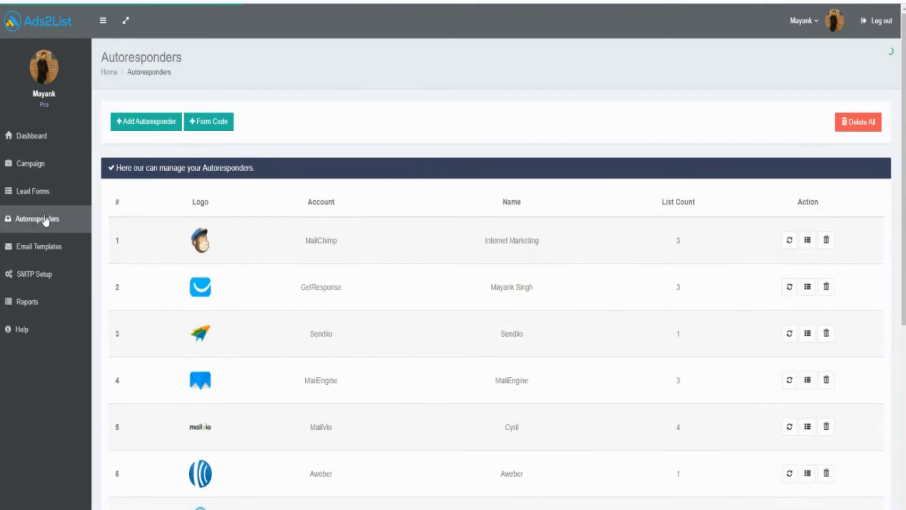
# Create a 'webinar' form-code entry, paste in the copied optin code and parse it.
pyautogui.click(218, 131)
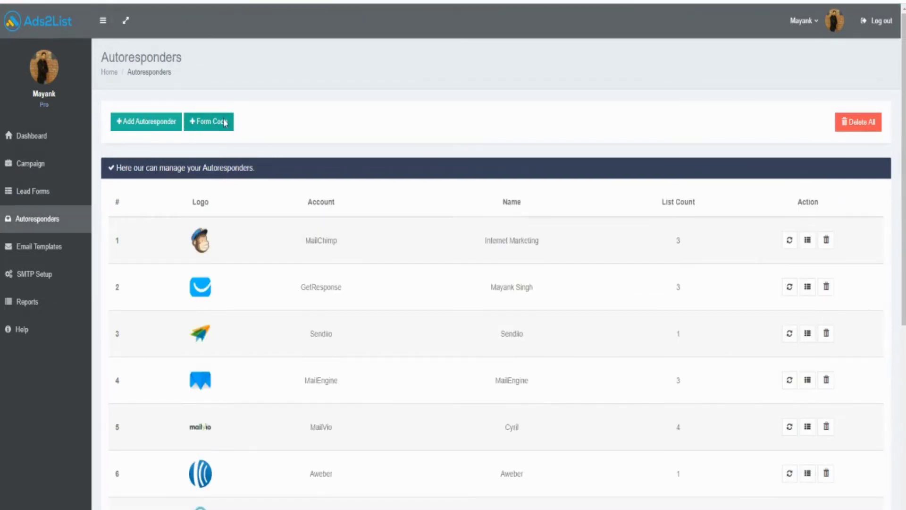
pyautogui.click(181, 156)
pyautogui.write('we')
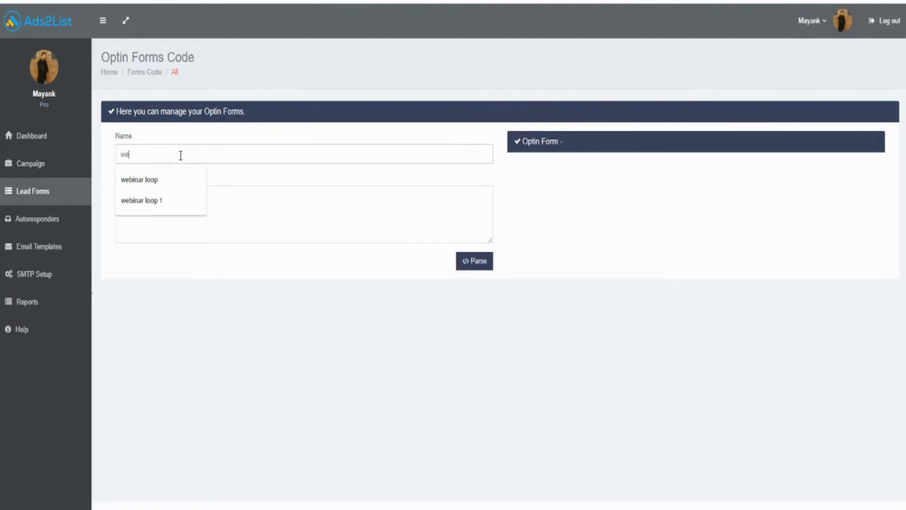
pyautogui.write('binar loop 1')
pyautogui.click(231, 233)
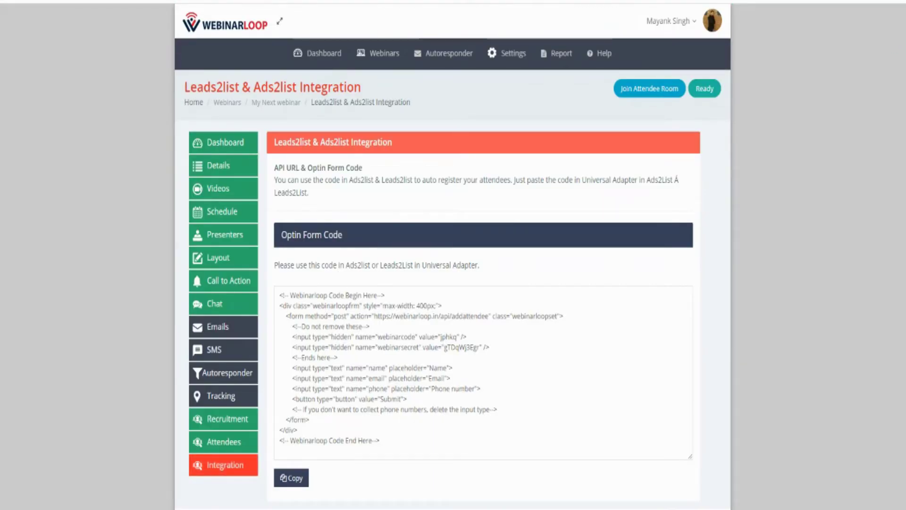
pyautogui.click(301, 480)
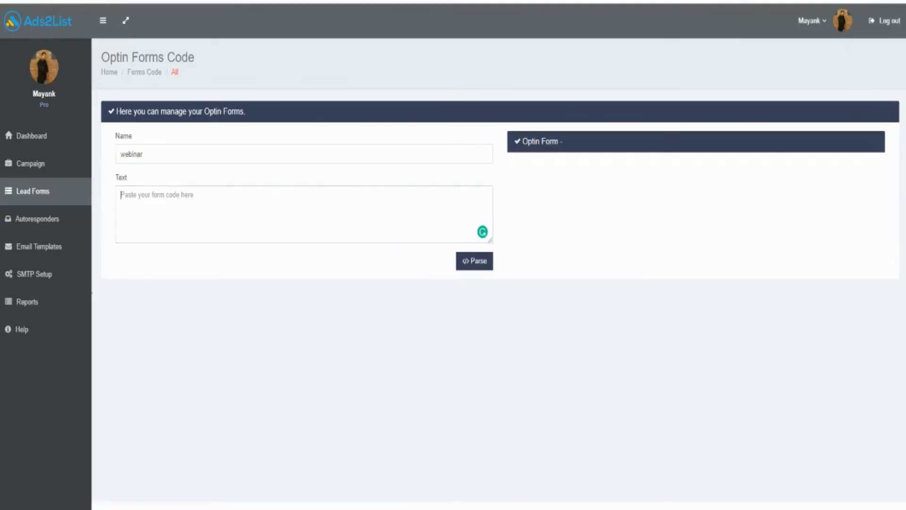
pyautogui.rightClick(144, 208)
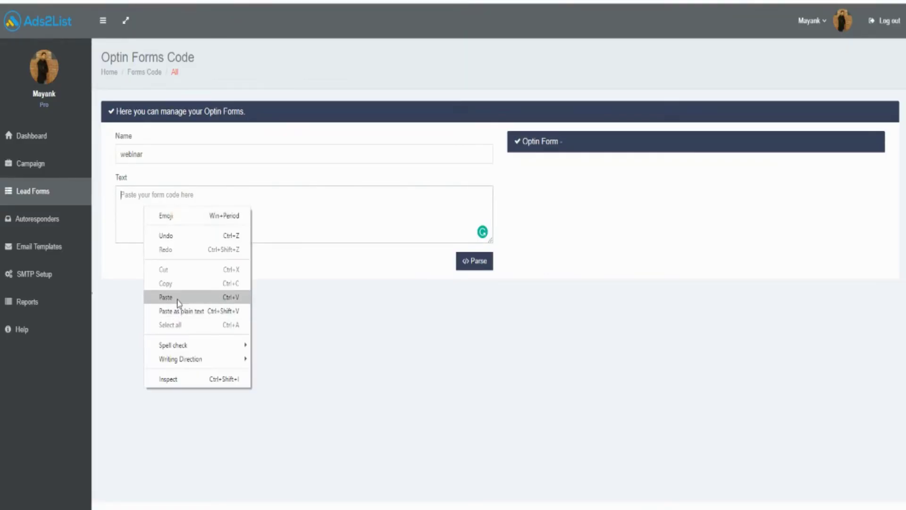
pyautogui.click(179, 299)
pyautogui.click(477, 263)
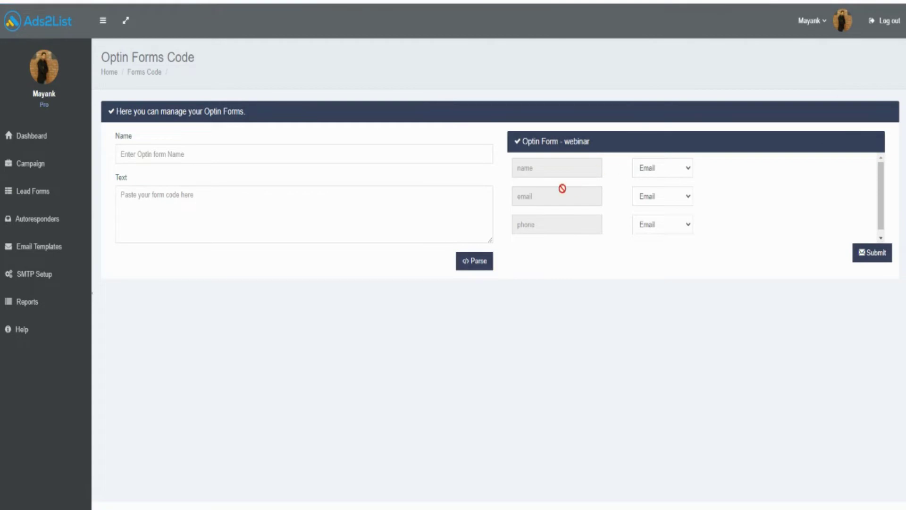
# Map name to Name, email to Email and phone to Custom Fields, then submit.
pyautogui.click(649, 166)
pyautogui.click(643, 191)
pyautogui.click(666, 224)
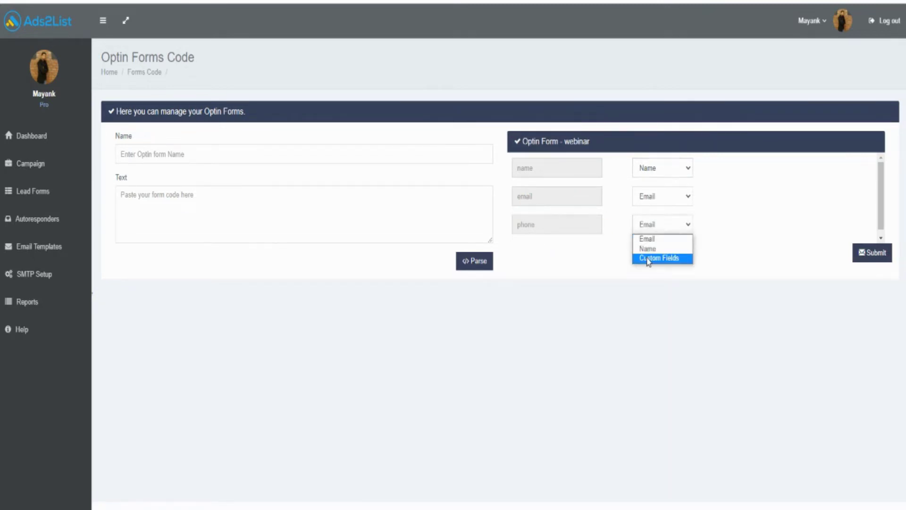
pyautogui.click(650, 258)
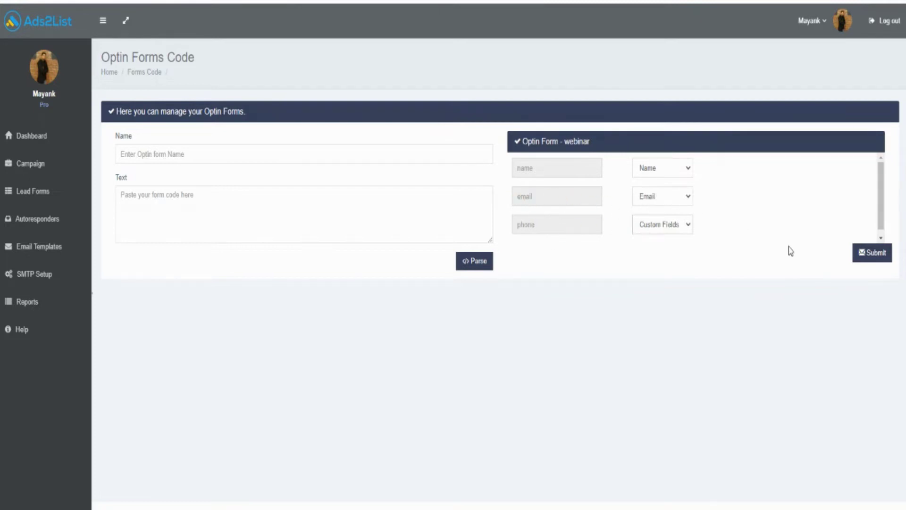
pyautogui.click(867, 252)
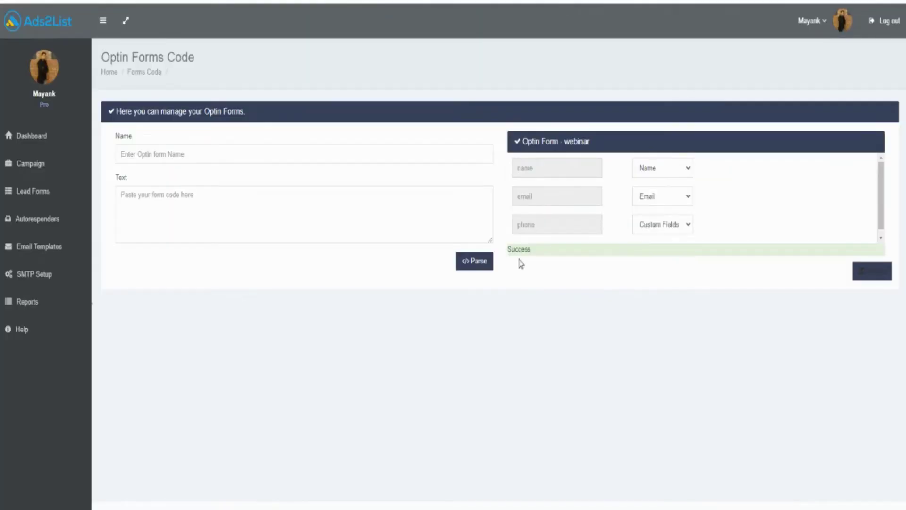
pyautogui.moveTo(513, 251); pyautogui.dragTo(561, 243)
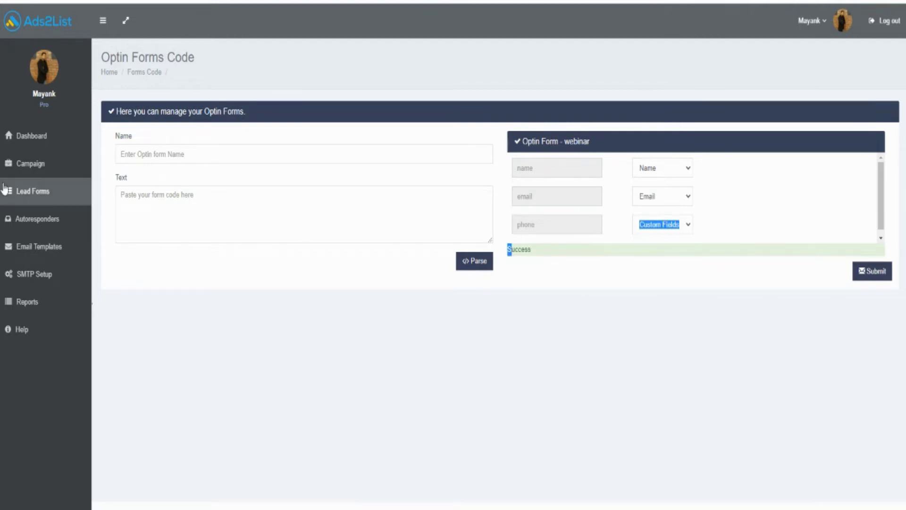
# Start a new campaign named Webinarloop using the webinar lead form.
pyautogui.click(61, 165)
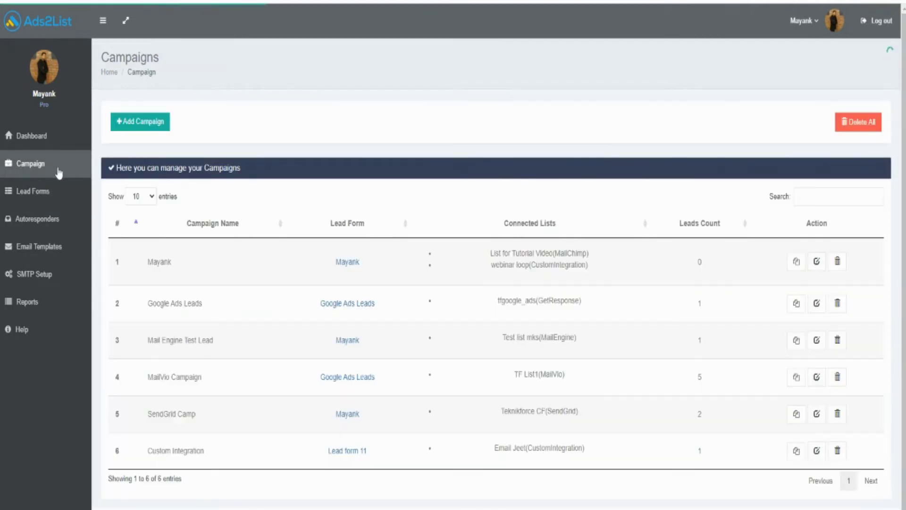
pyautogui.click(143, 122)
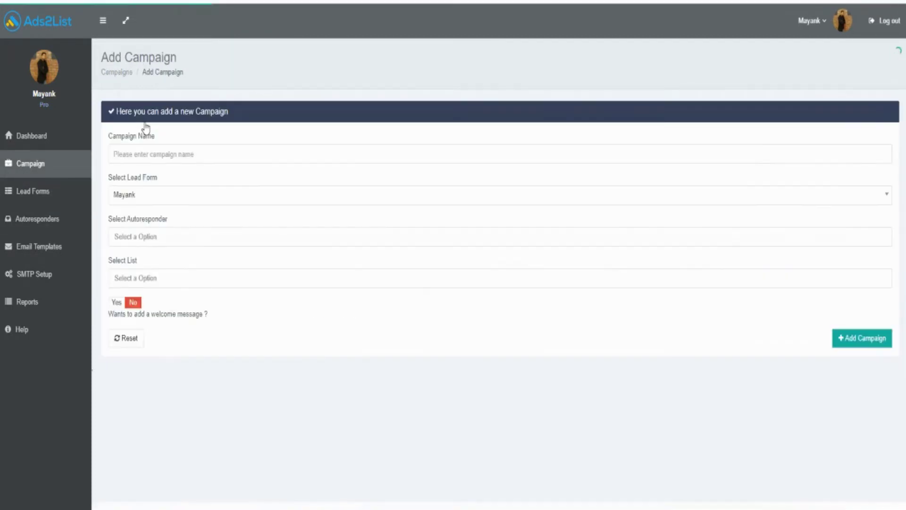
pyautogui.click(137, 154)
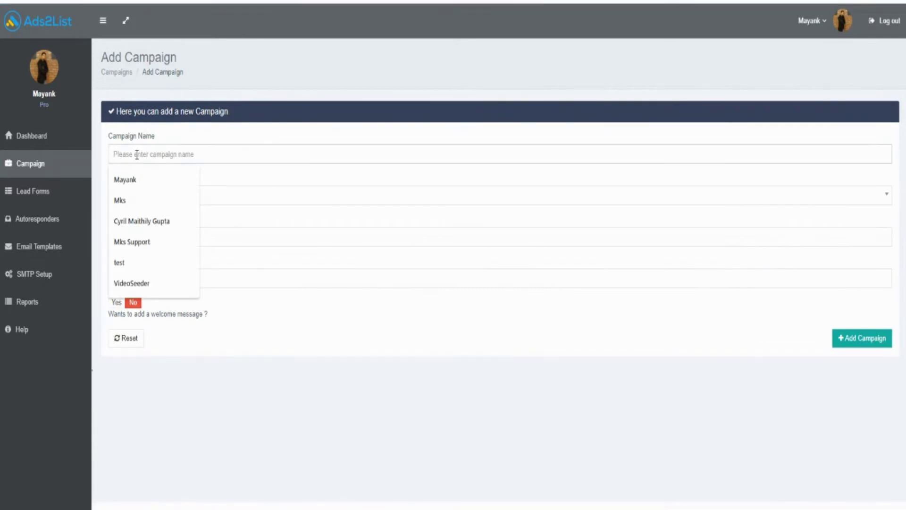
pyautogui.write('w')
pyautogui.click(142, 179)
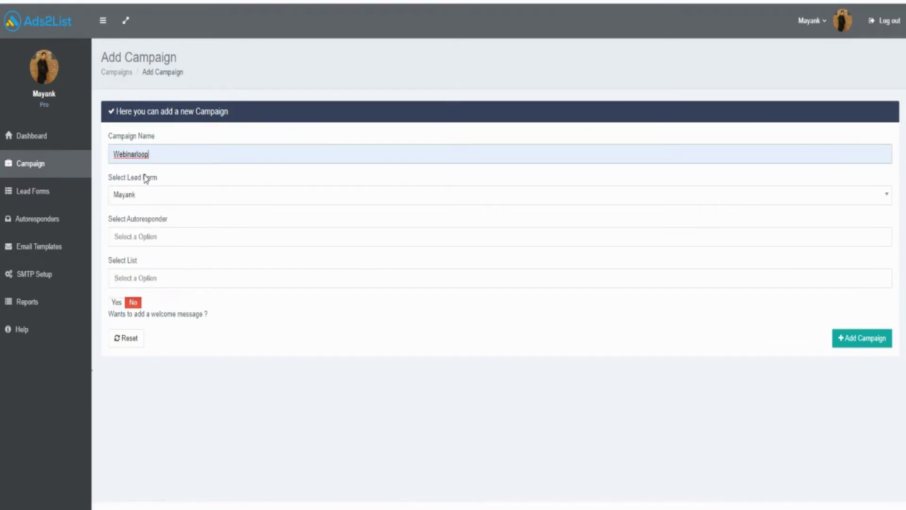
pyautogui.click(150, 202)
pyautogui.scroll(-3, 160, 271)
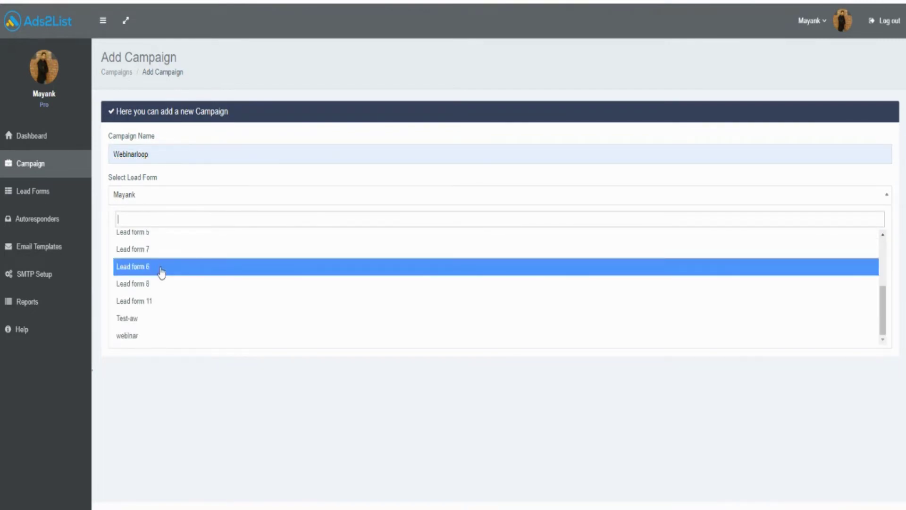
pyautogui.click(123, 337)
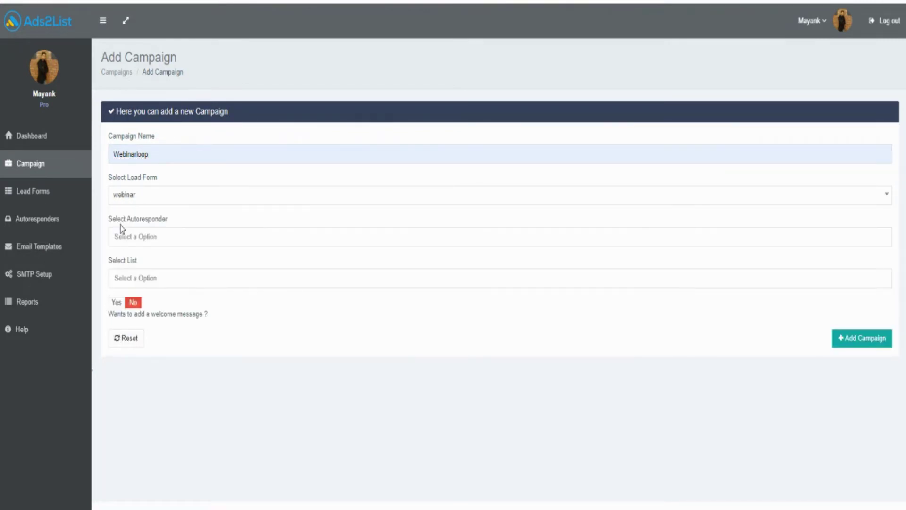
# Choose autoresponder CustomIntegration and list webinar(CustomIntegration), and save the campaign.
pyautogui.click(143, 236)
pyautogui.scroll(-3, 163, 306)
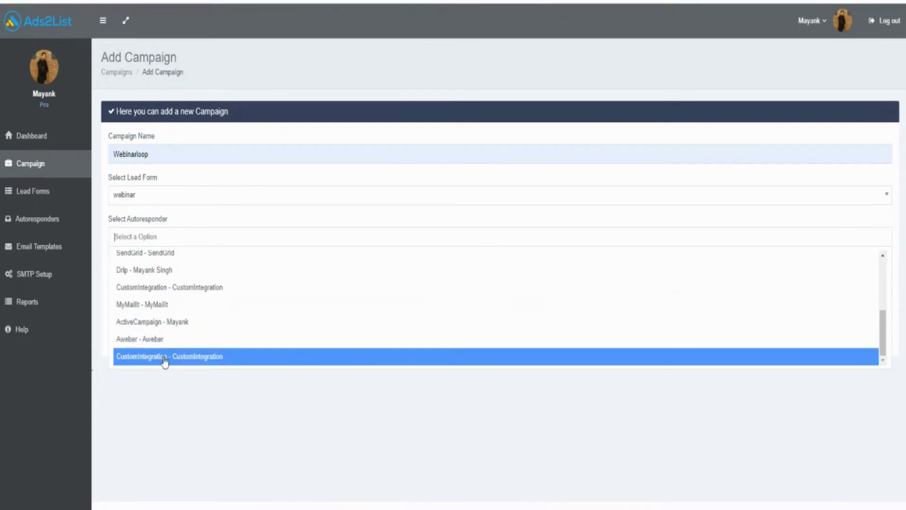
pyautogui.click(184, 359)
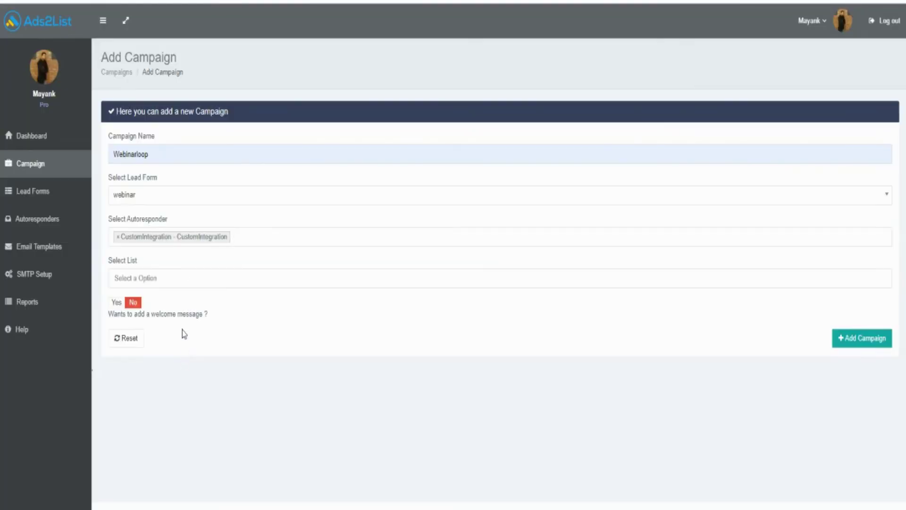
pyautogui.click(180, 276)
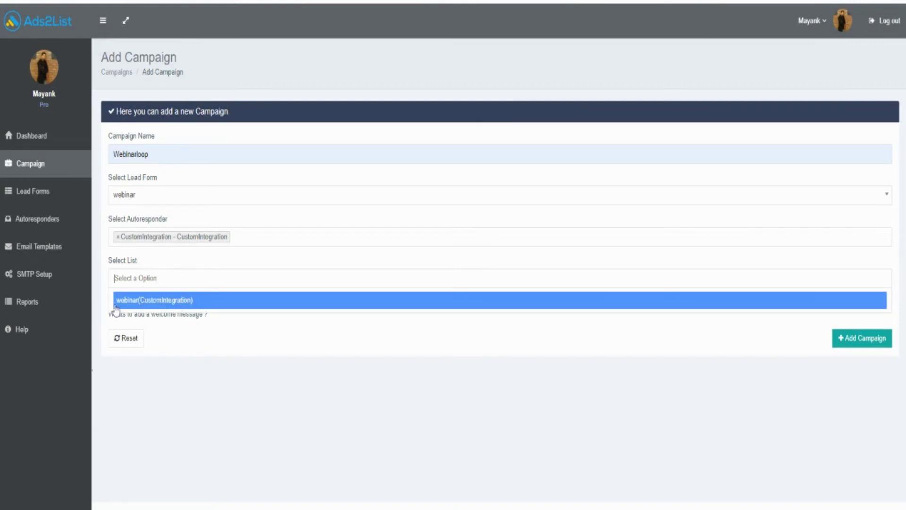
pyautogui.click(136, 309)
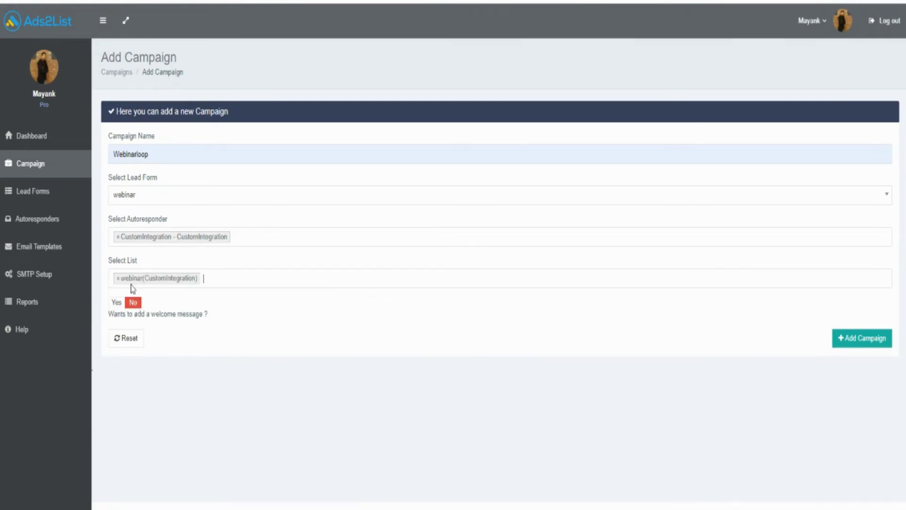
pyautogui.click(849, 339)
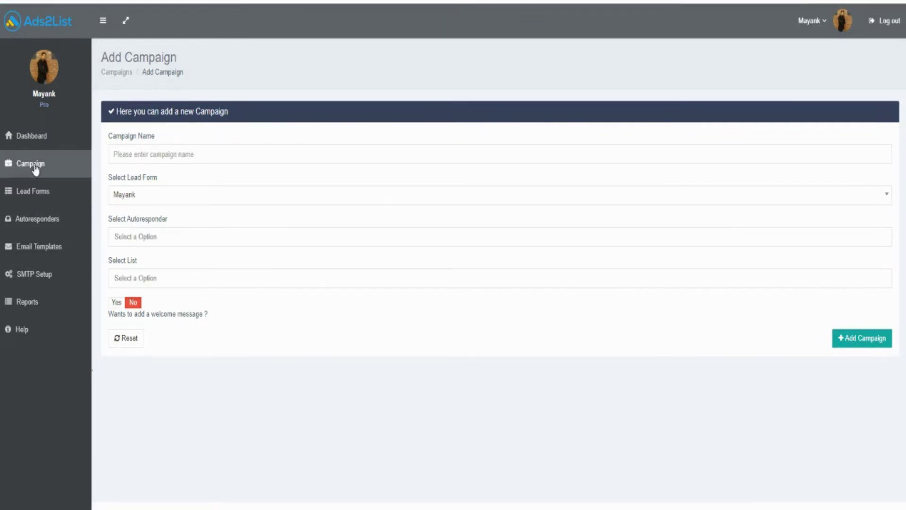
pyautogui.click(35, 165)
# Review the Webinarloop campaign row and show its Google Ads webhook codes.
pyautogui.scroll(-1, 597, 381)
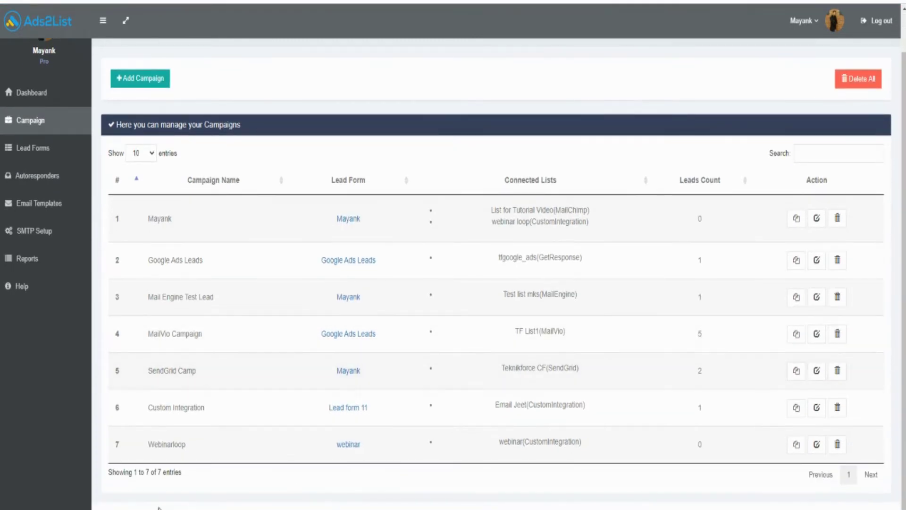
pyautogui.moveTo(151, 444); pyautogui.dragTo(257, 437)
pyautogui.moveTo(504, 442); pyautogui.dragTo(562, 432)
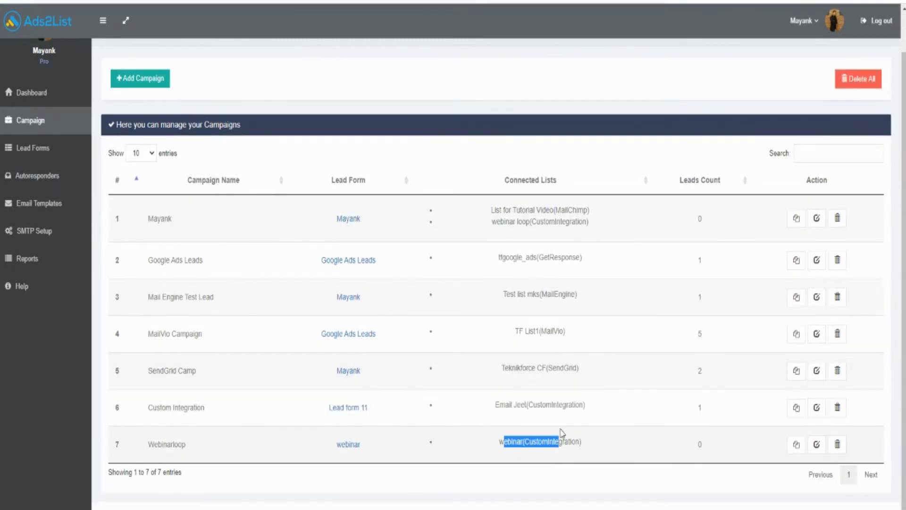
pyautogui.moveTo(694, 447); pyautogui.dragTo(718, 449)
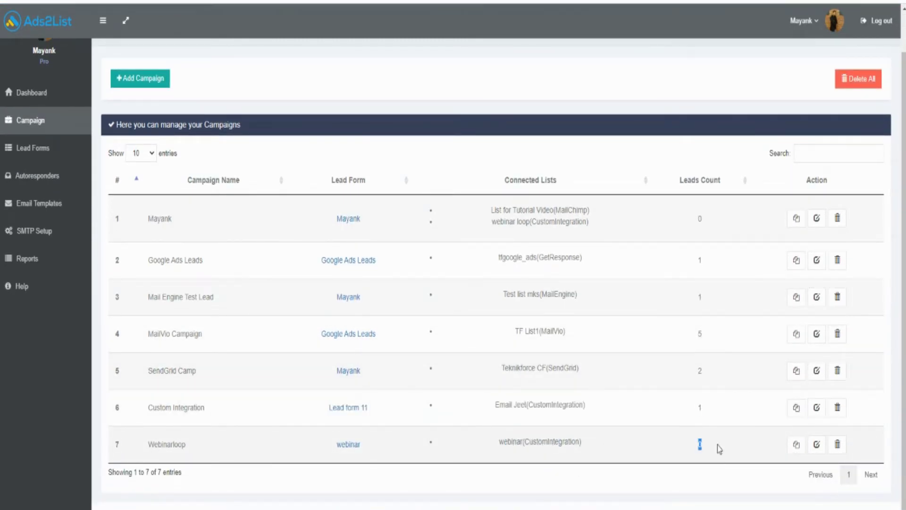
pyautogui.click(694, 456)
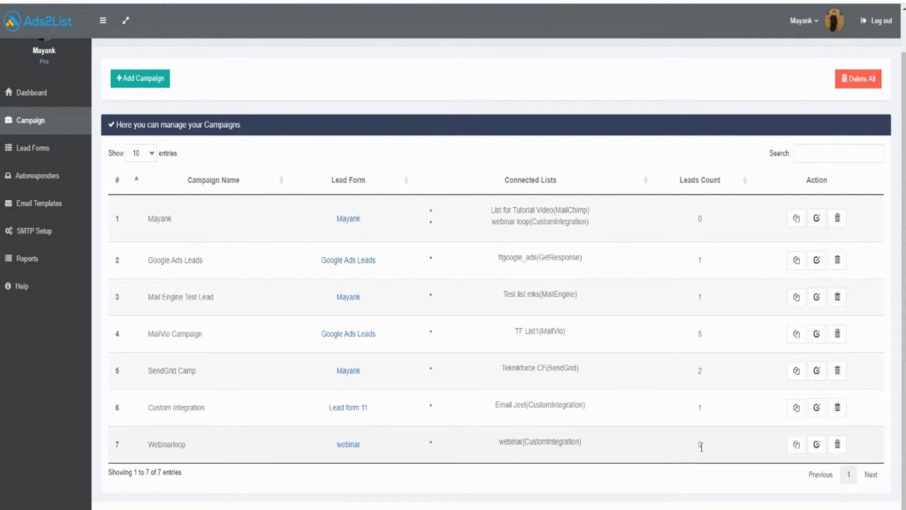
pyautogui.click(797, 448)
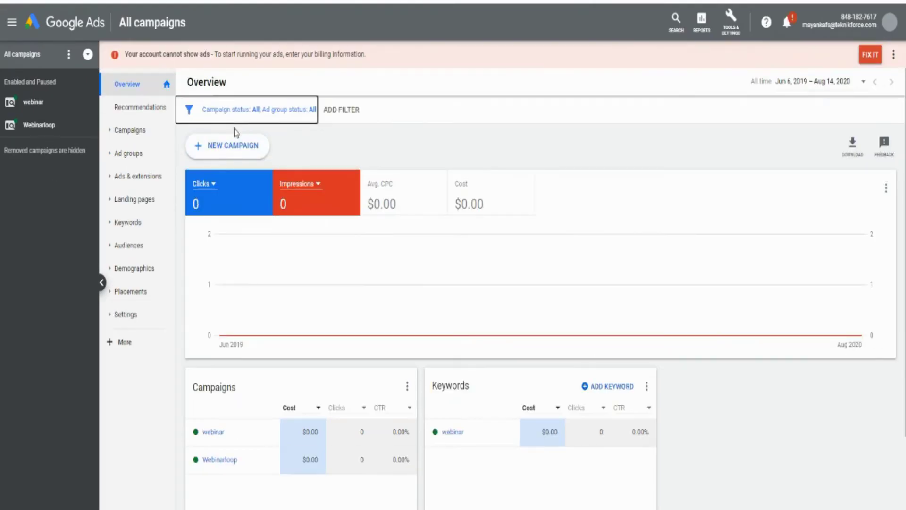
# Start a Google Ads Search campaign with the Leads goal via lead form submissions.
pyautogui.click(227, 144)
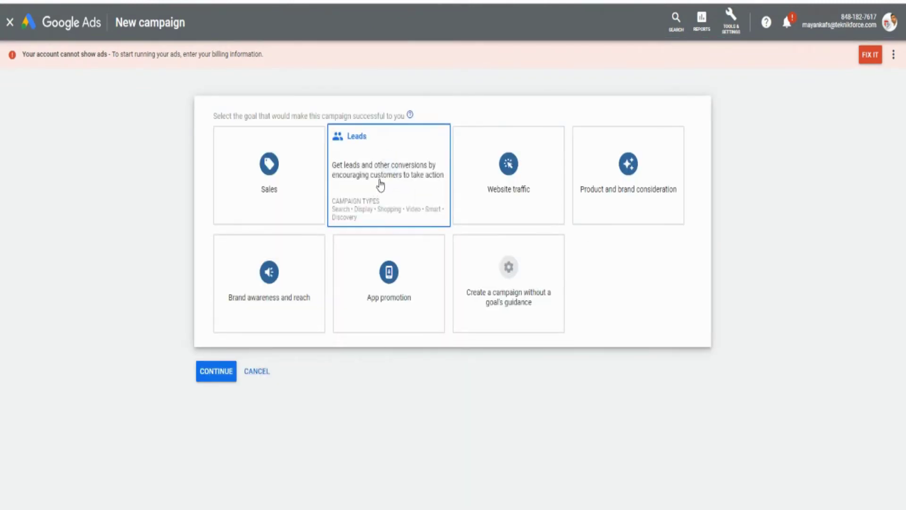
pyautogui.click(378, 184)
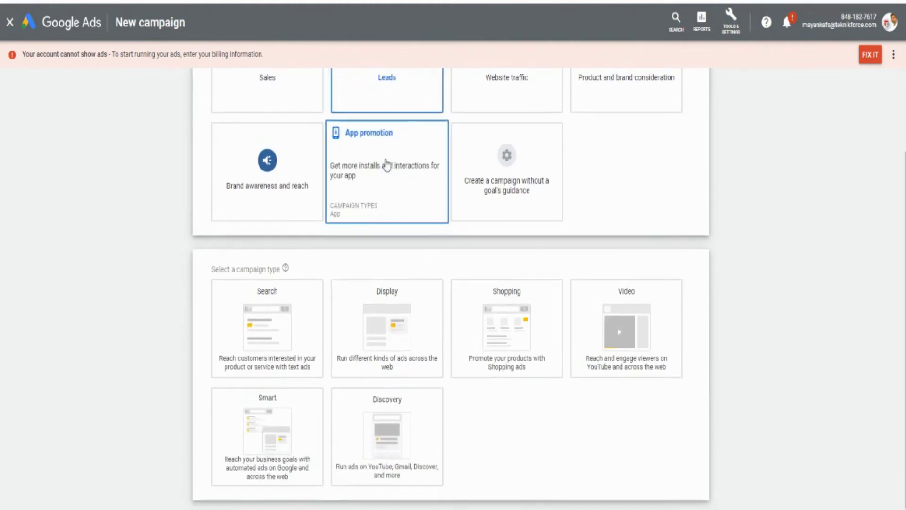
pyautogui.click(258, 321)
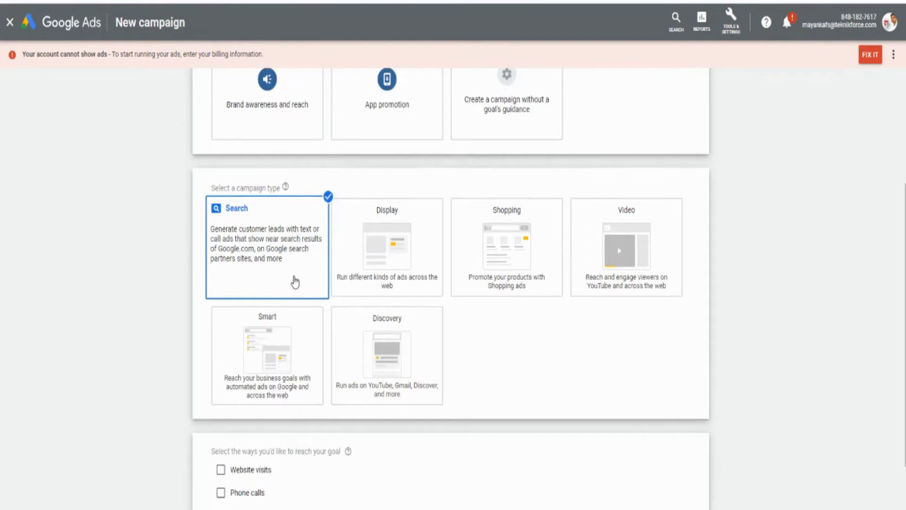
pyautogui.scroll(-3, 295, 282)
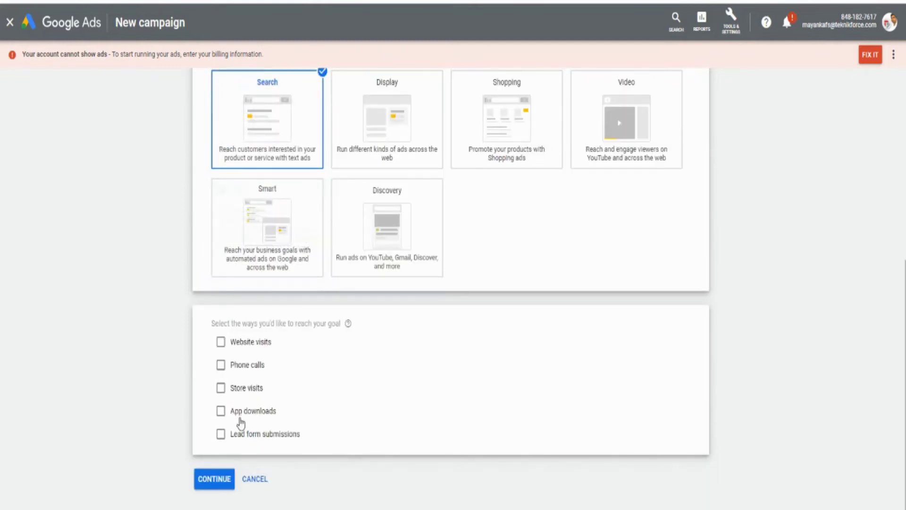
pyautogui.click(220, 433)
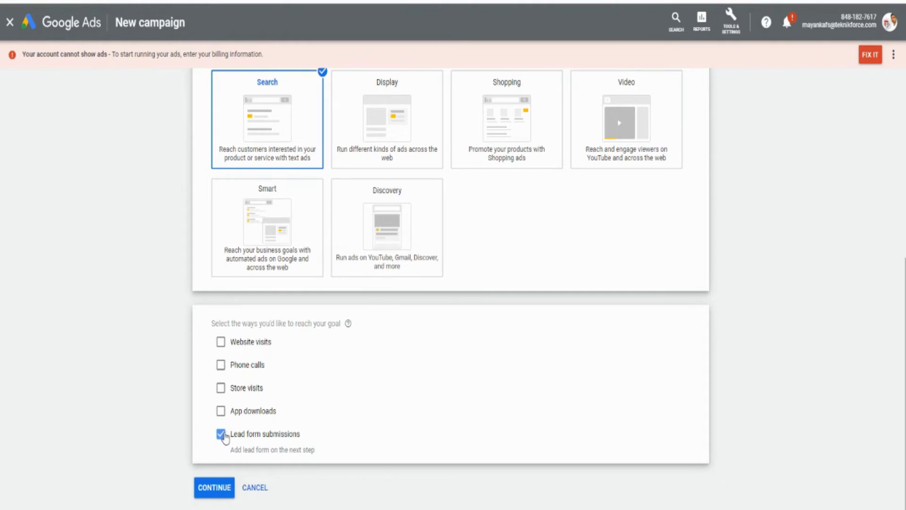
pyautogui.click(214, 487)
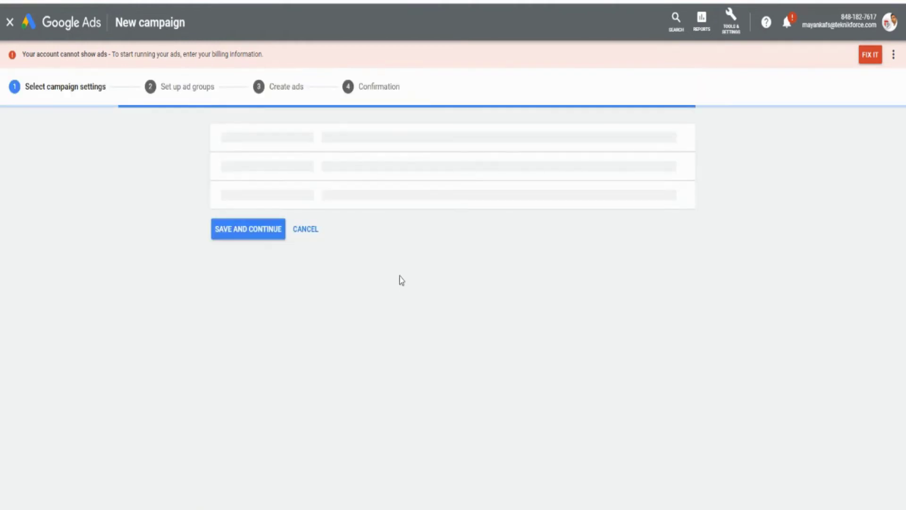
# Rename the campaign to 'webinarloop Ad' and give it a $10 daily budget.
pyautogui.moveTo(386, 224); pyautogui.dragTo(244, 226)
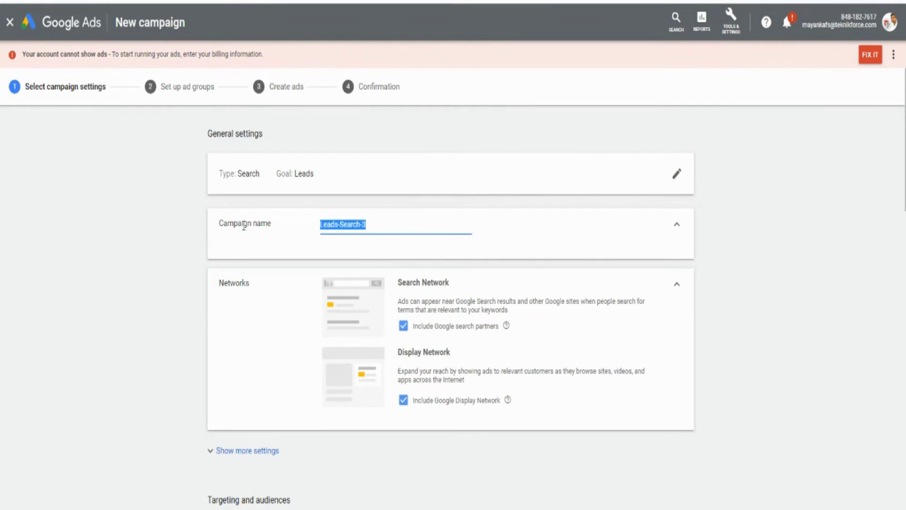
pyautogui.write('w')
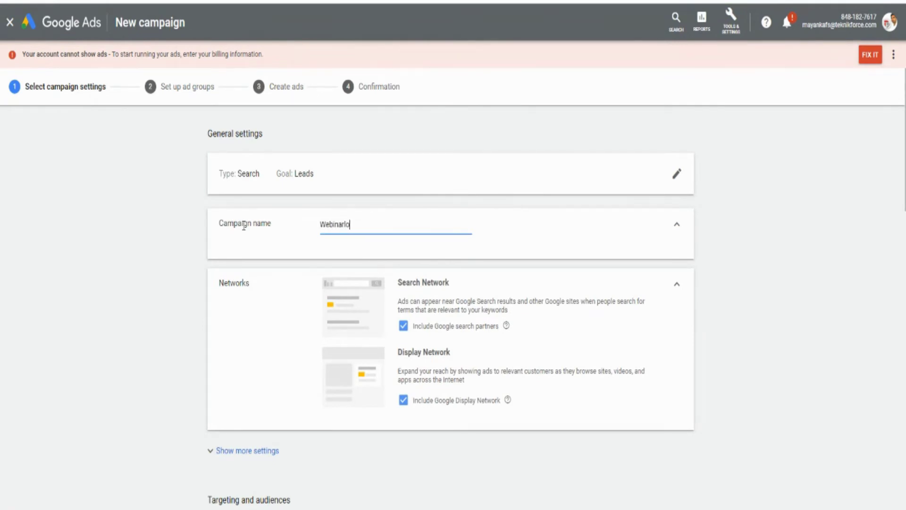
pyautogui.write('ebinarloop Ads2list')
pyautogui.scroll(-7, 248, 219)
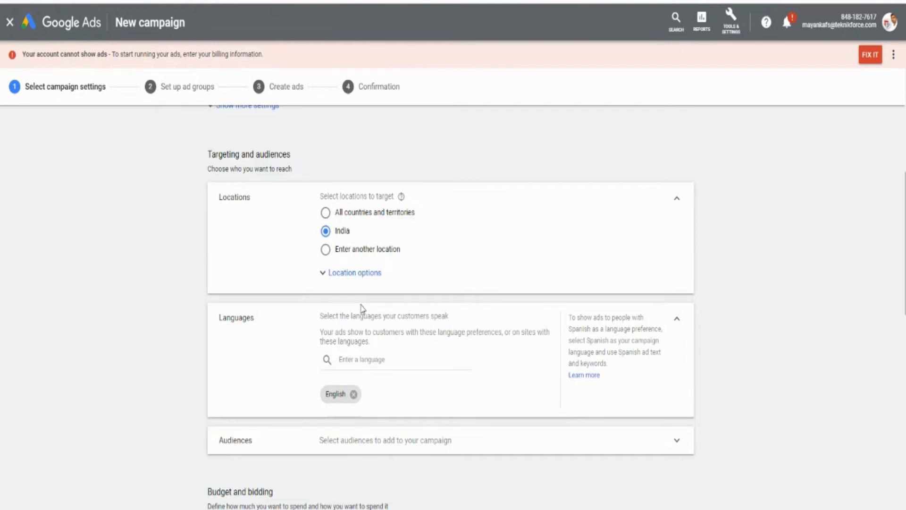
pyautogui.scroll(-4, 368, 331)
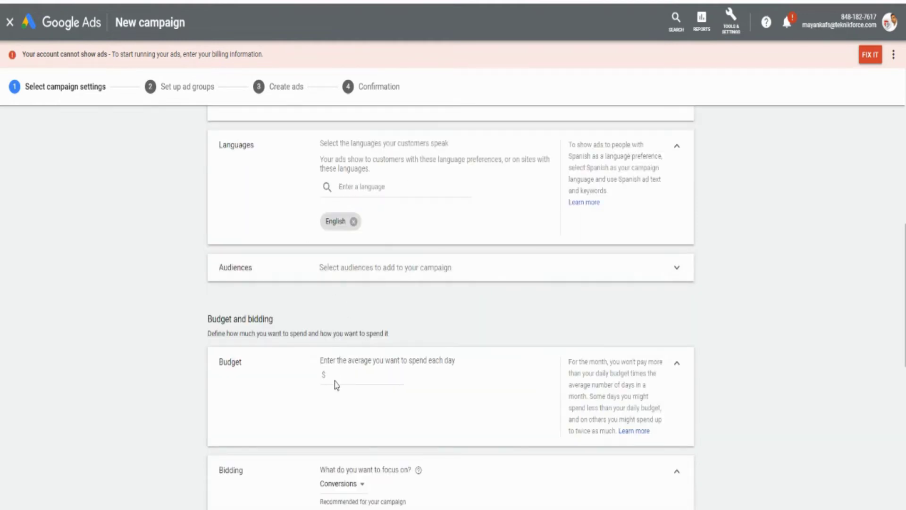
pyautogui.scroll(-2, 334, 378)
pyautogui.click(347, 271)
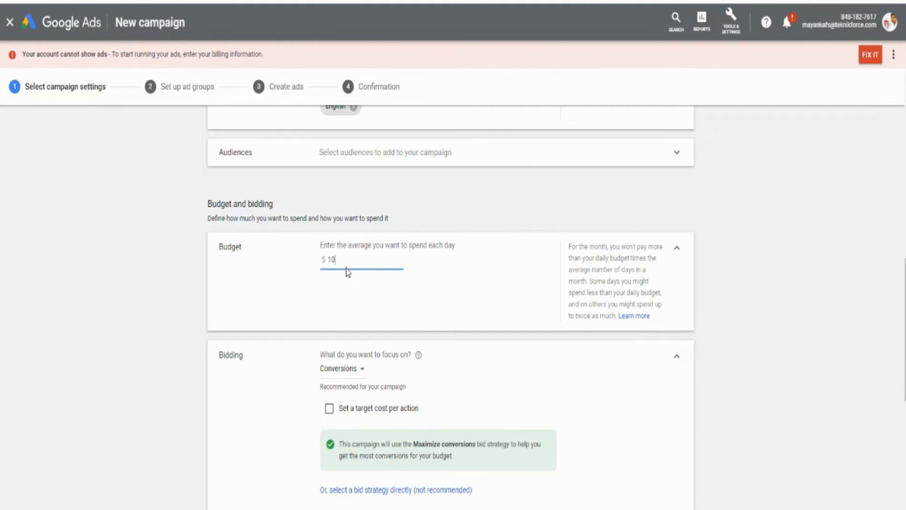
pyautogui.scroll(-6, 343, 283)
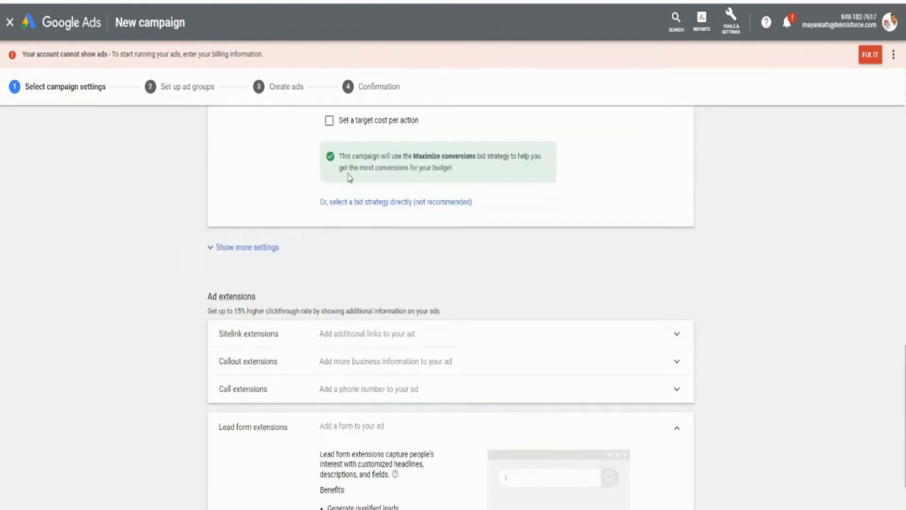
pyautogui.scroll(-4, 330, 342)
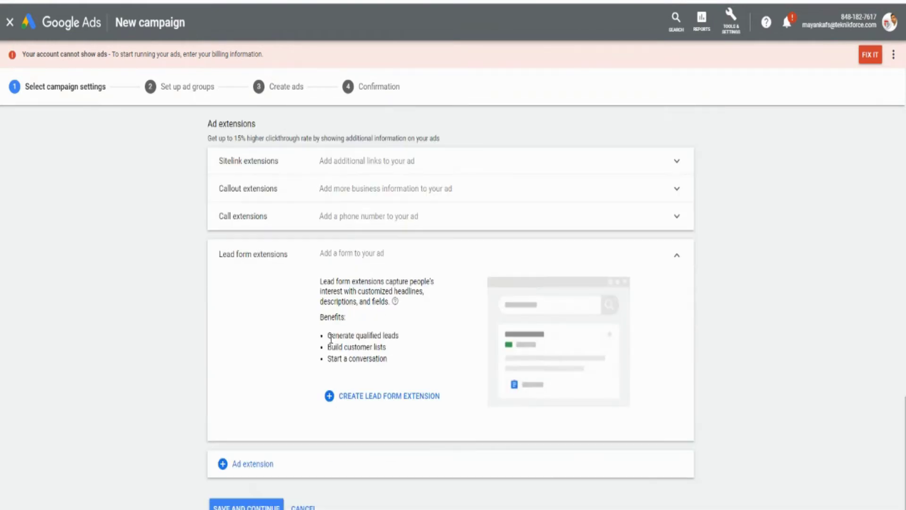
pyautogui.click(358, 396)
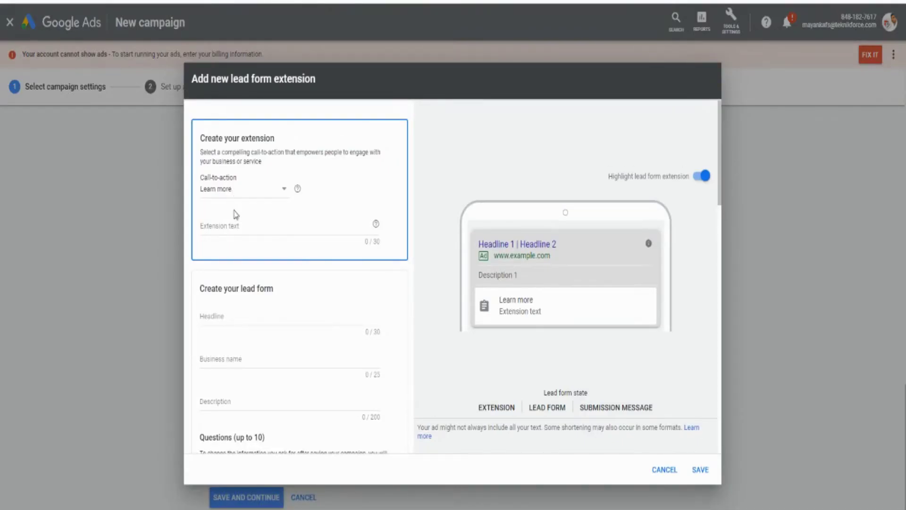
# Set the lead form extension call-to-action to Sign up with text 'Webinar for sales'.
pyautogui.click(239, 192)
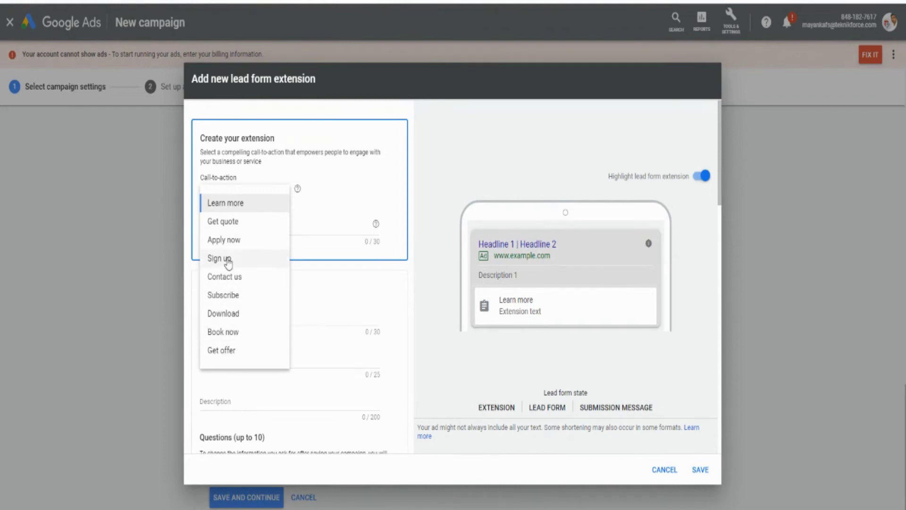
pyautogui.click(229, 260)
pyautogui.click(239, 225)
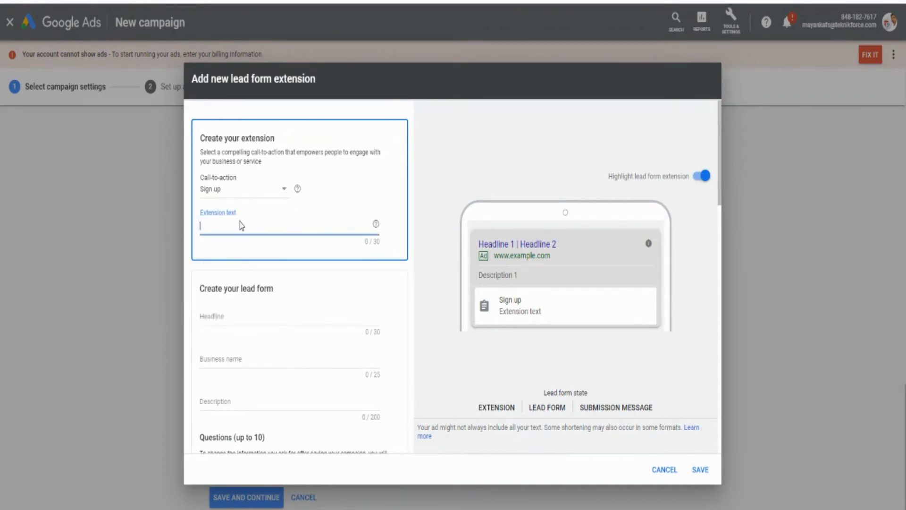
pyautogui.write('Webinar for sales')
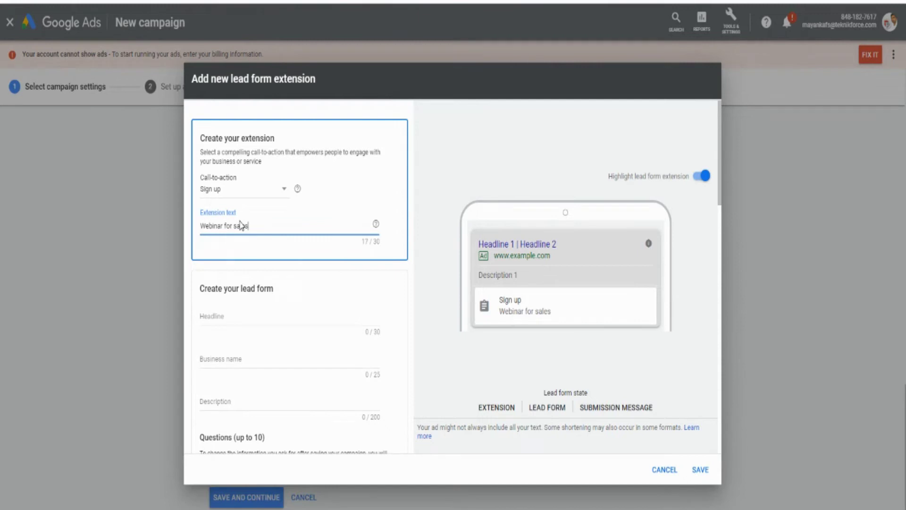
pyautogui.scroll(-2, 332, 281)
# Enter headline 'Webinarloop Special offer', business name 'Teknikforce' and description 'Grab webinar loop at one-time Price'.
pyautogui.click(279, 197)
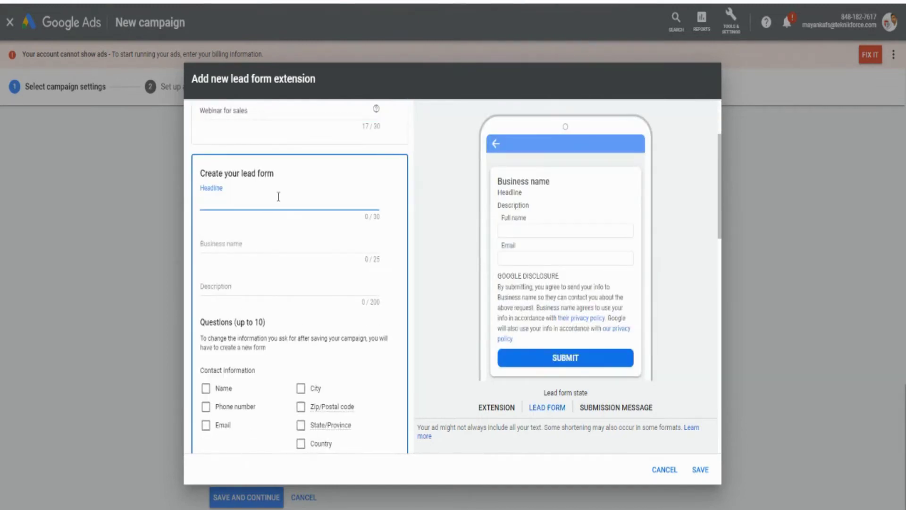
pyautogui.write('Webinarloop Speci')
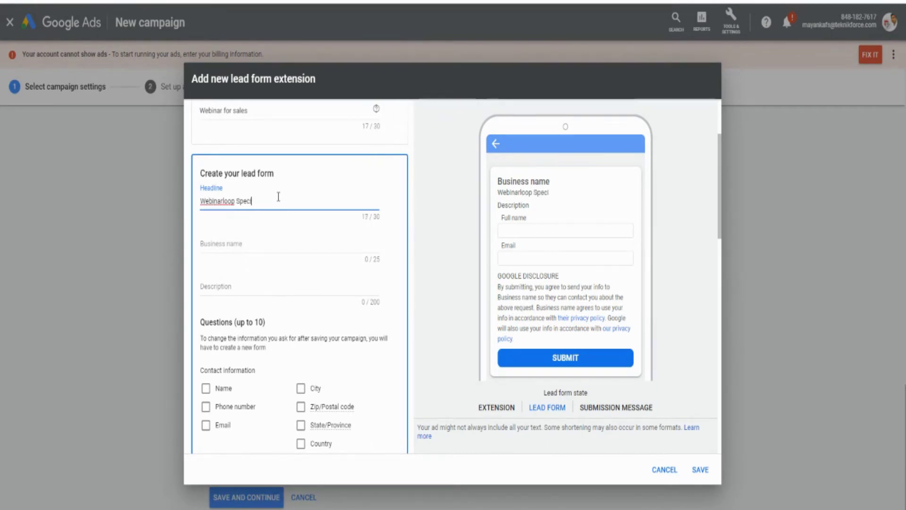
pyautogui.write('al offer')
pyautogui.click(286, 255)
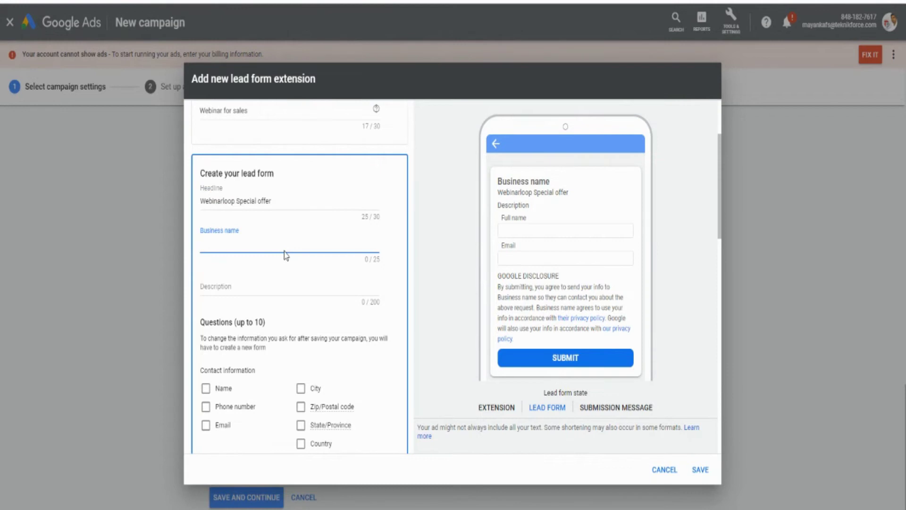
pyautogui.write('Teknikforce')
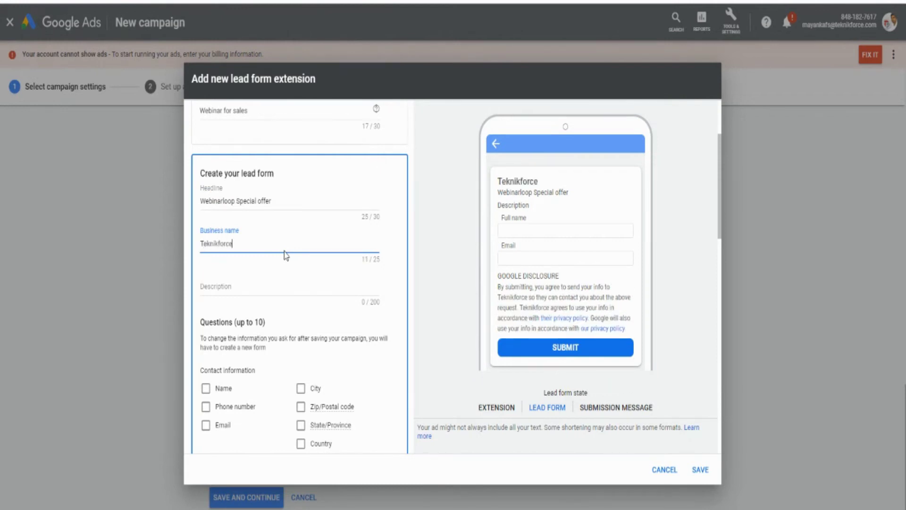
pyautogui.click(288, 287)
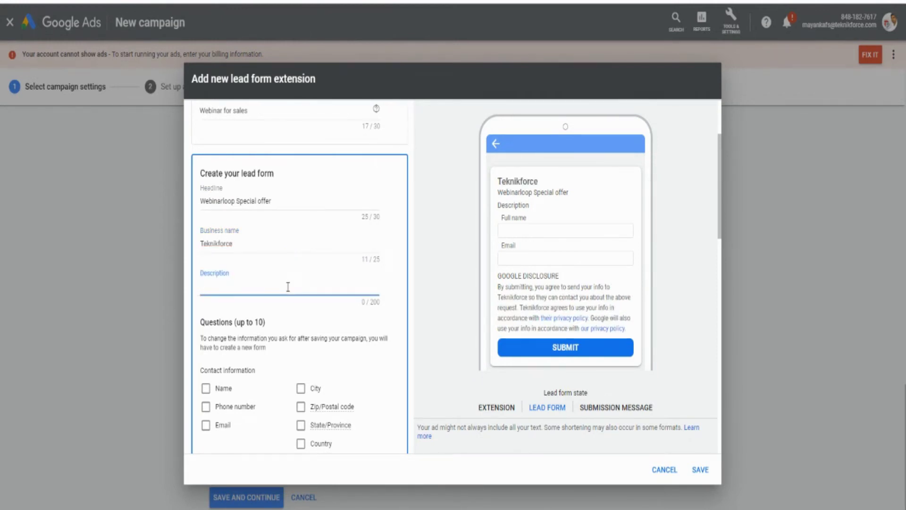
pyautogui.write('Grab webinar loop')
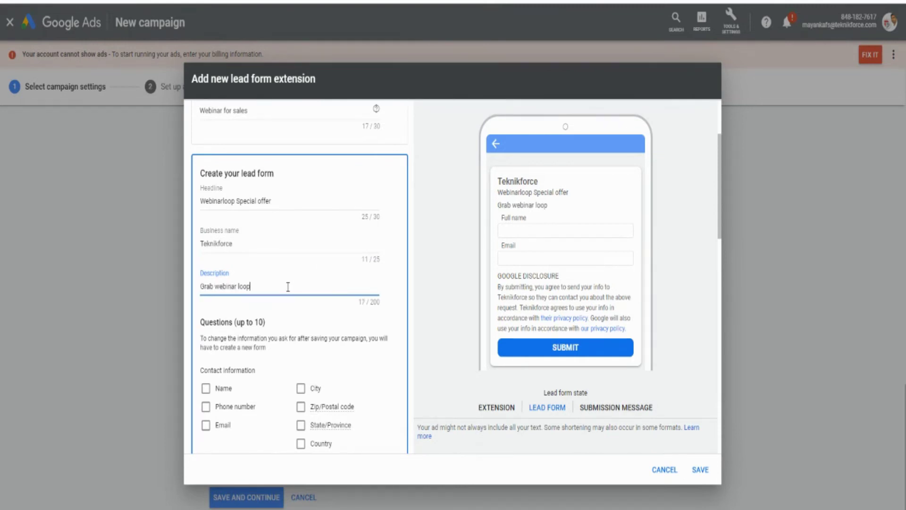
pyautogui.write(' at one-time Price')
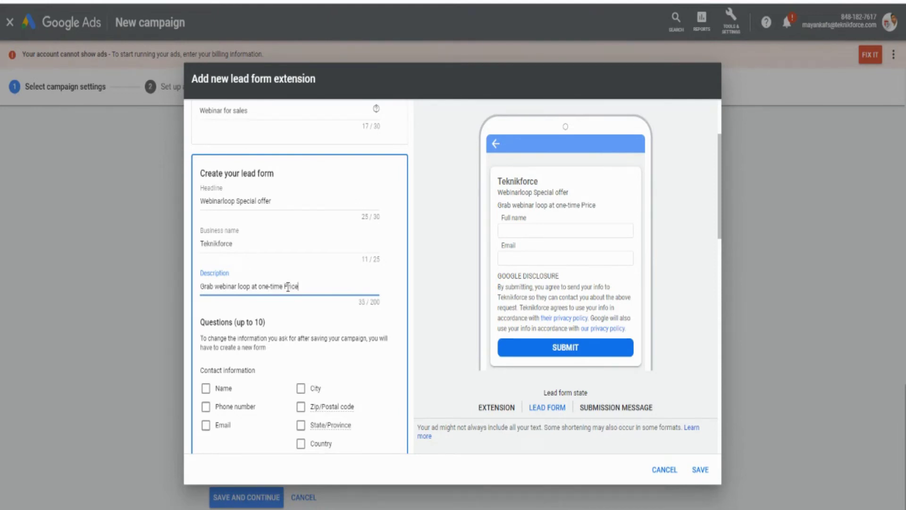
# Make the form collect full name, phone number and email.
pyautogui.scroll(-4, 285, 283)
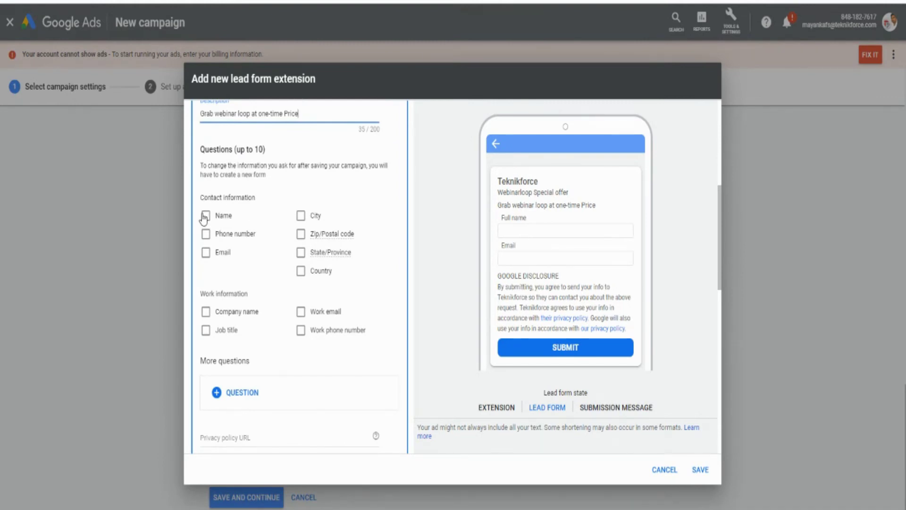
pyautogui.click(206, 215)
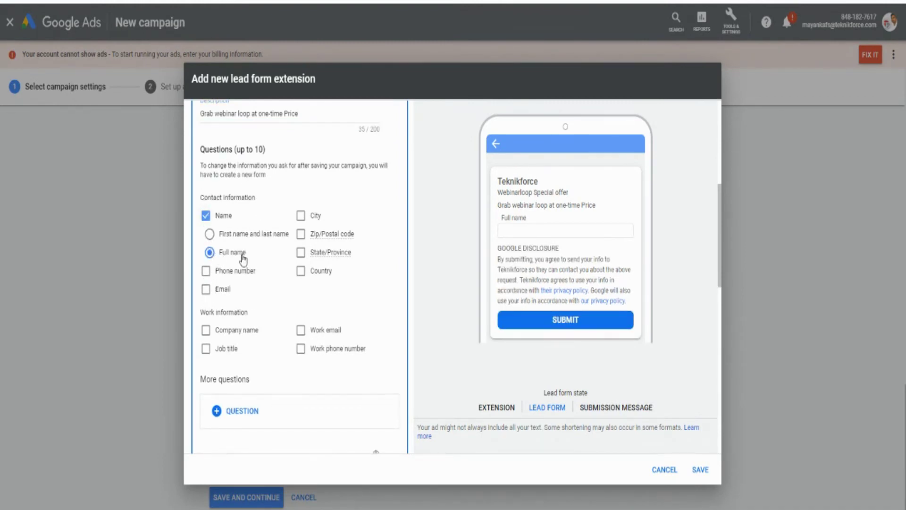
pyautogui.click(206, 270)
pyautogui.click(206, 288)
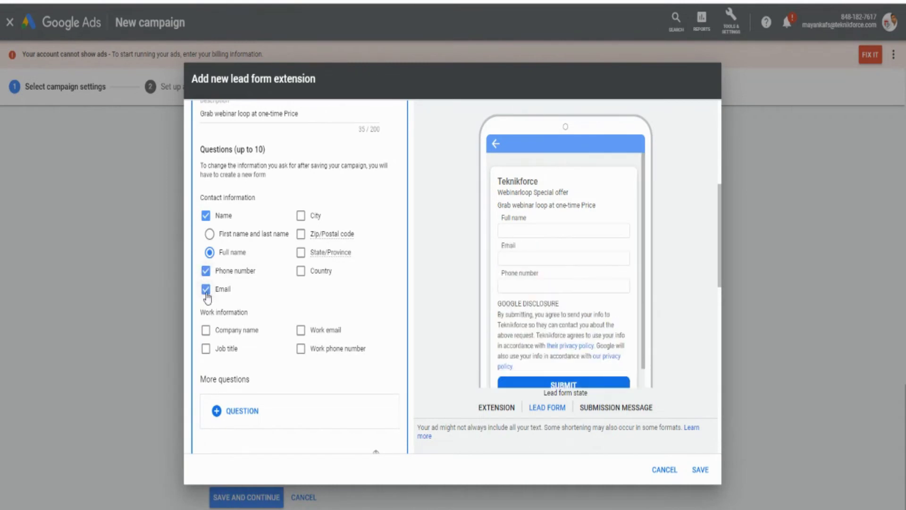
pyautogui.scroll(-6, 257, 235)
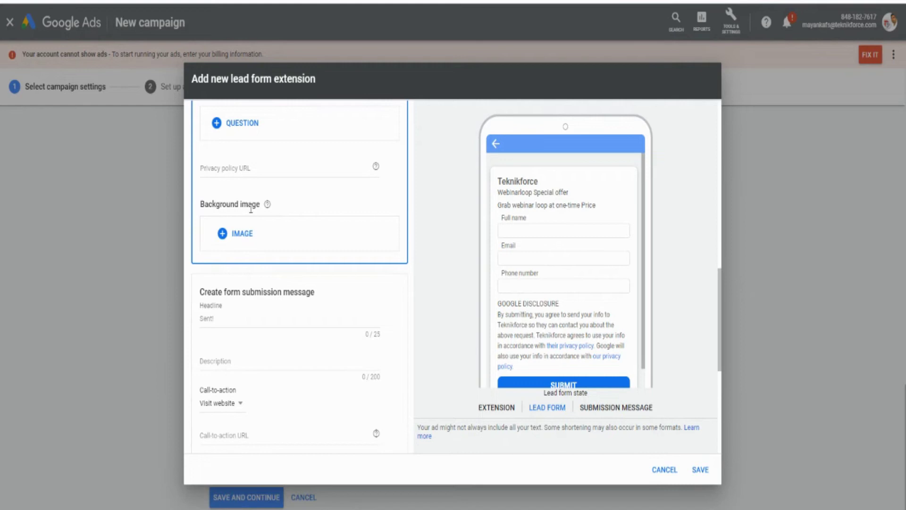
pyautogui.scroll(-2, 296, 340)
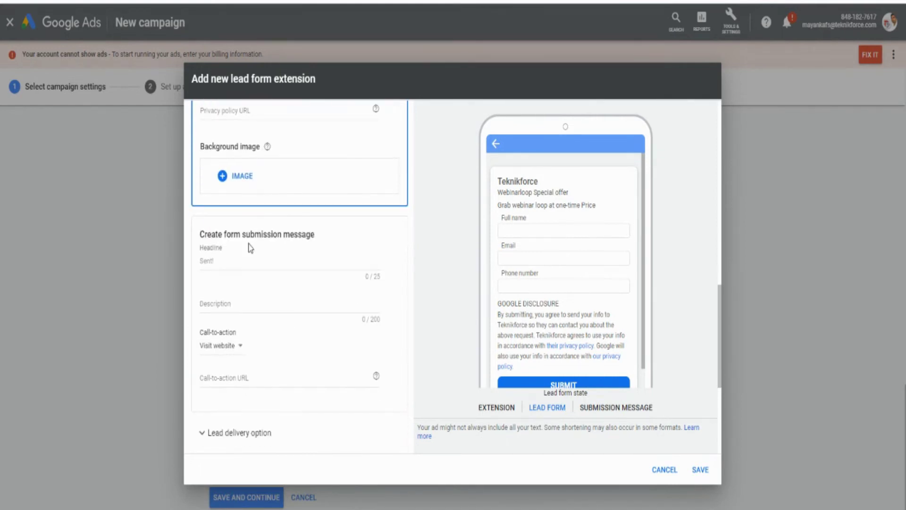
# Set submission message headline 'Sent!', description 'Thanks', and call-to-action Visit website.
pyautogui.click(247, 257)
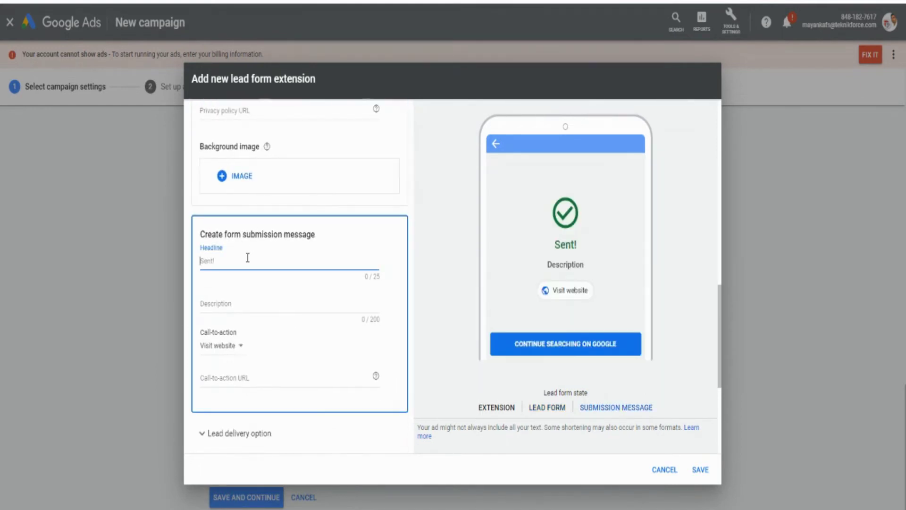
pyautogui.write('Sent!')
pyautogui.click(284, 300)
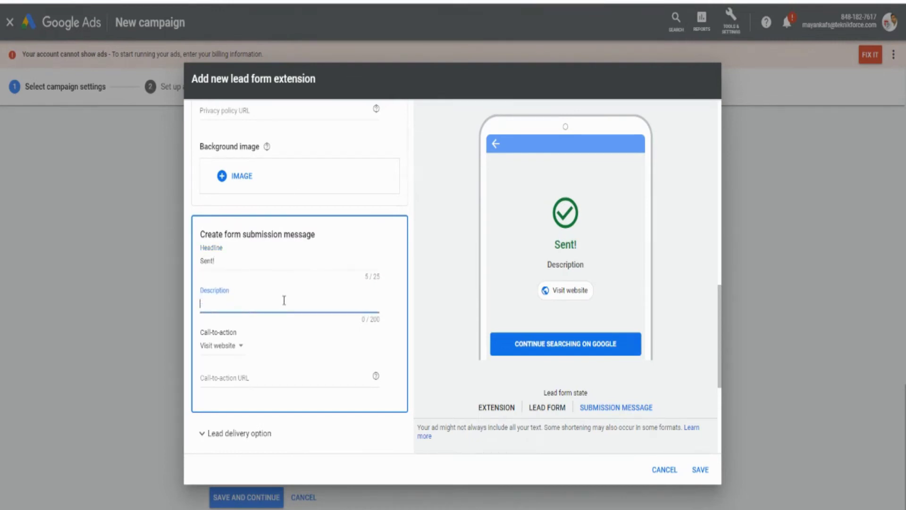
pyautogui.write('Thanks')
pyautogui.scroll(-5, 284, 301)
pyautogui.scroll(4, 265, 297)
pyautogui.click(239, 296)
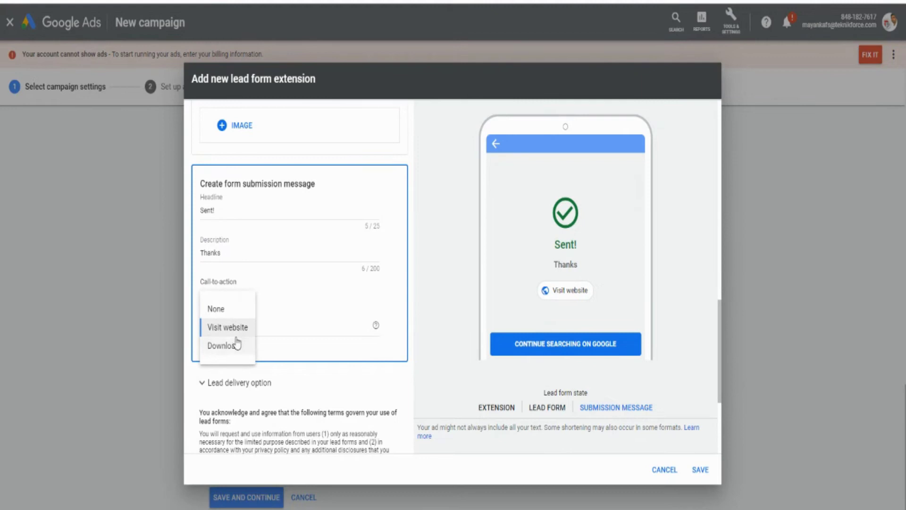
pyautogui.click(247, 331)
pyautogui.click(232, 323)
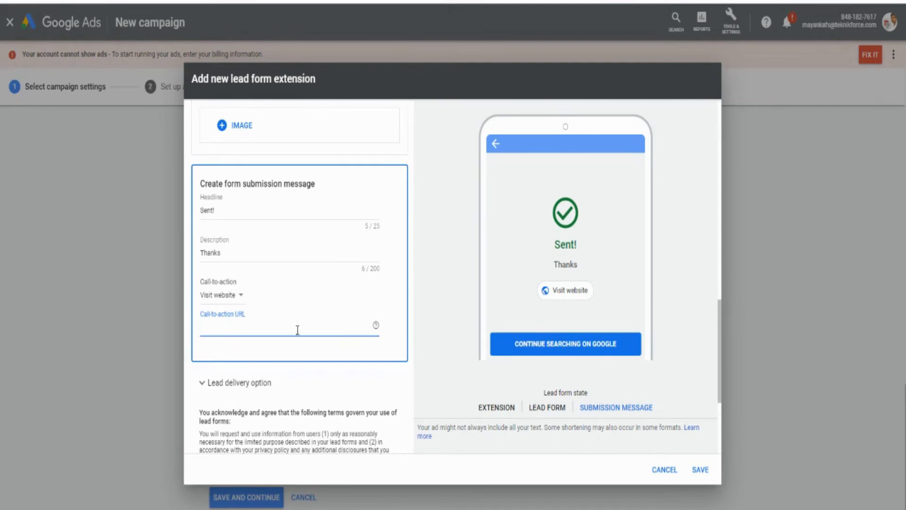
# Paste the Webinarloop webhook URL from Ads2List into the lead form's webhook URL field.
pyautogui.scroll(-4, 350, 346)
pyautogui.click(200, 214)
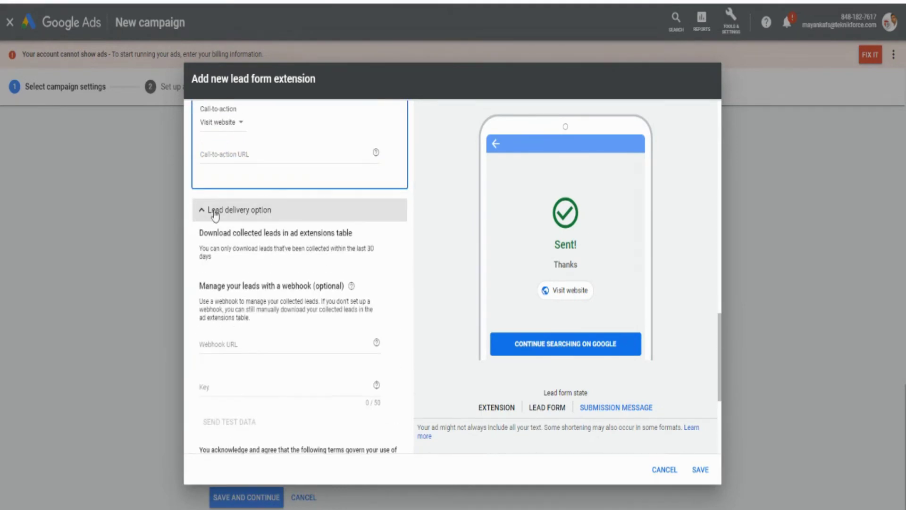
pyautogui.scroll(-3, 265, 244)
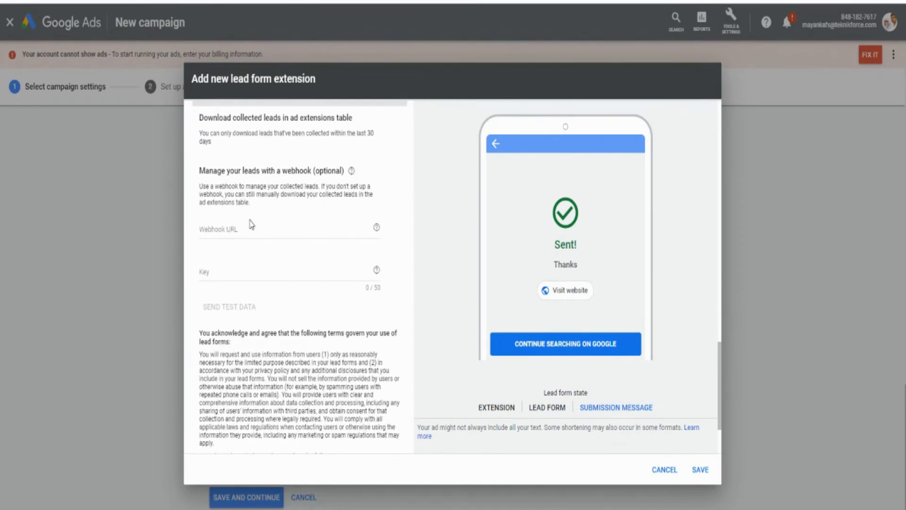
pyautogui.moveTo(206, 170); pyautogui.dragTo(337, 170)
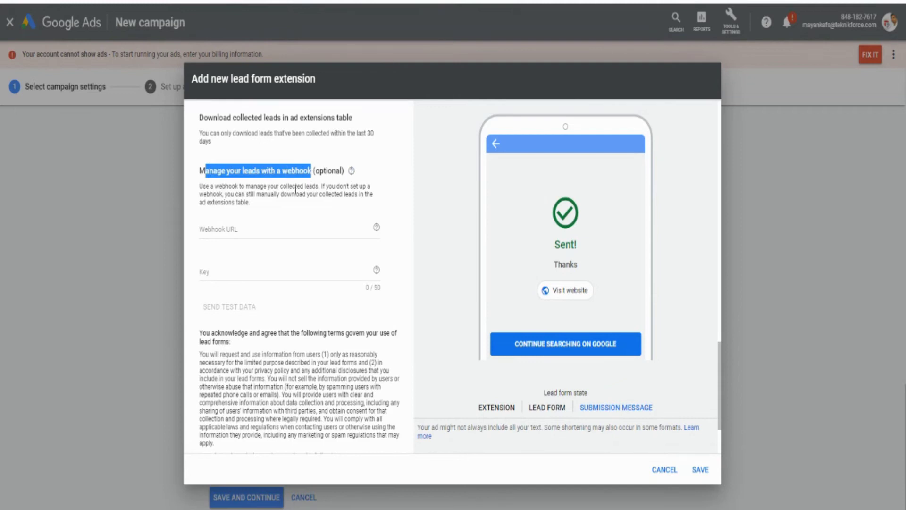
pyautogui.click(239, 228)
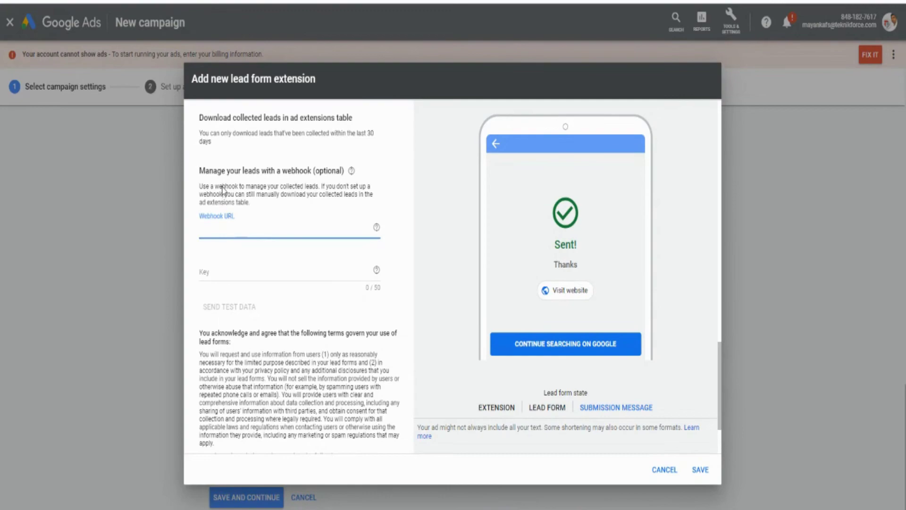
pyautogui.click(179, 2)
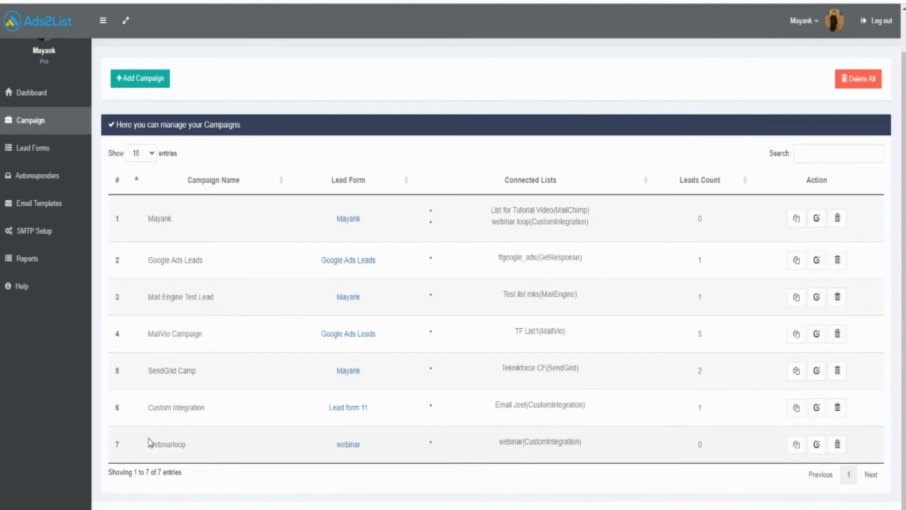
pyautogui.moveTo(149, 444); pyautogui.dragTo(214, 442)
pyautogui.click(796, 446)
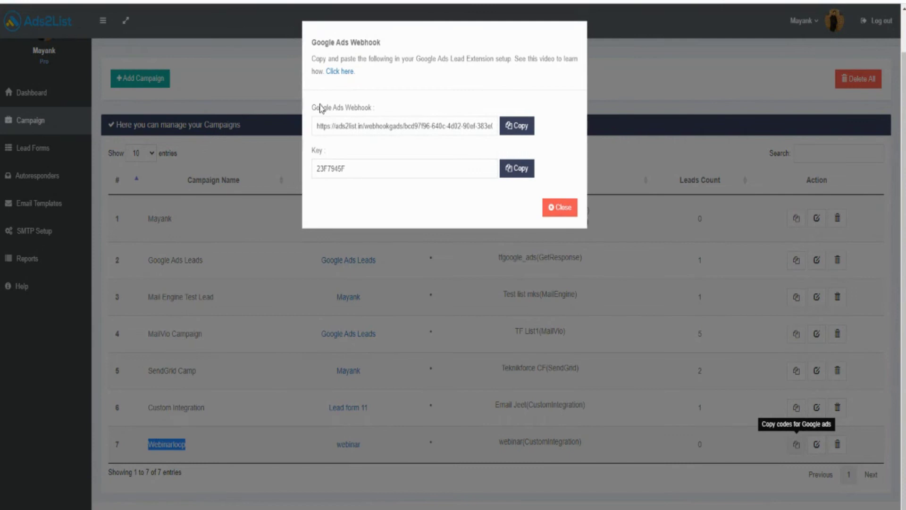
pyautogui.click(517, 126)
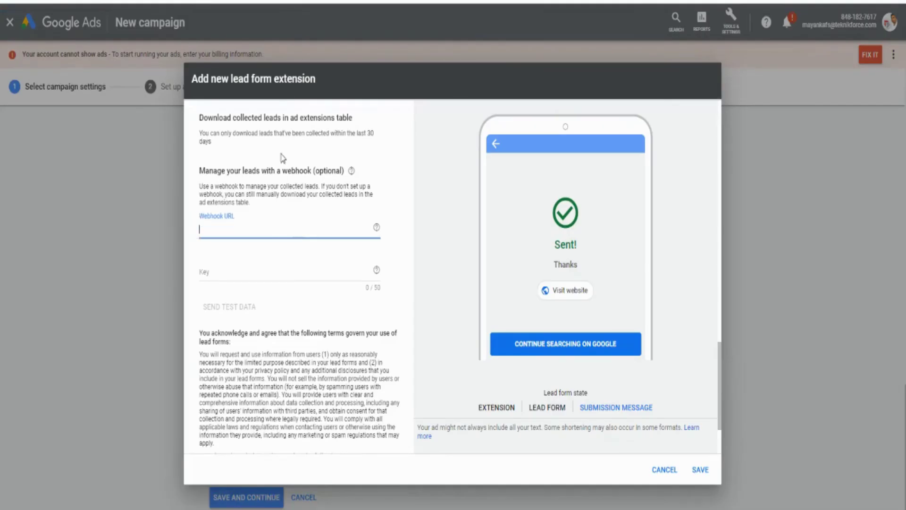
pyautogui.click(214, 229)
pyautogui.rightClick(221, 228)
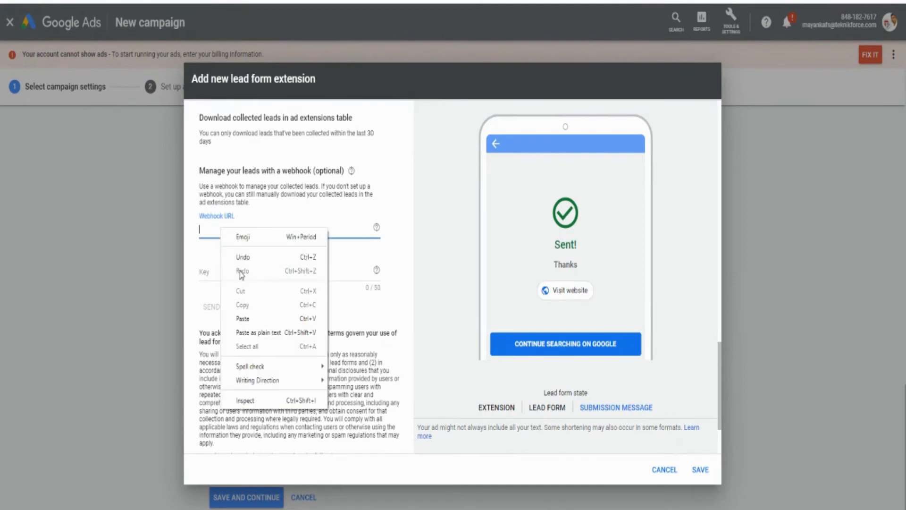
pyautogui.click(252, 321)
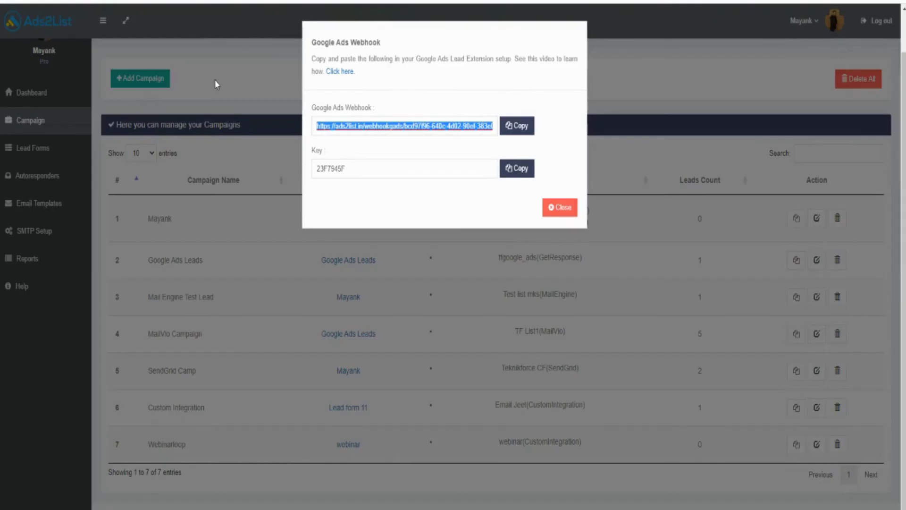
# Paste the Ads2List webhook key into the Key field and send test data.
pyautogui.click(517, 168)
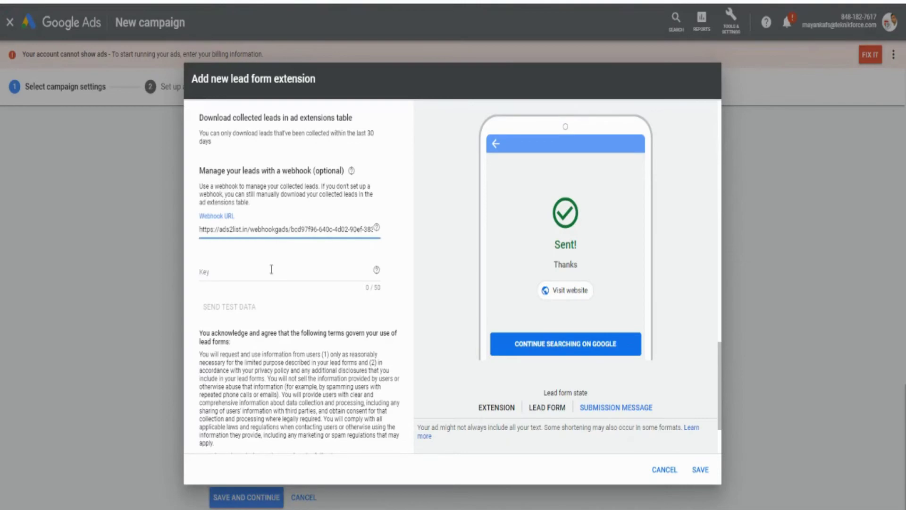
pyautogui.click(257, 271)
pyautogui.rightClick(256, 271)
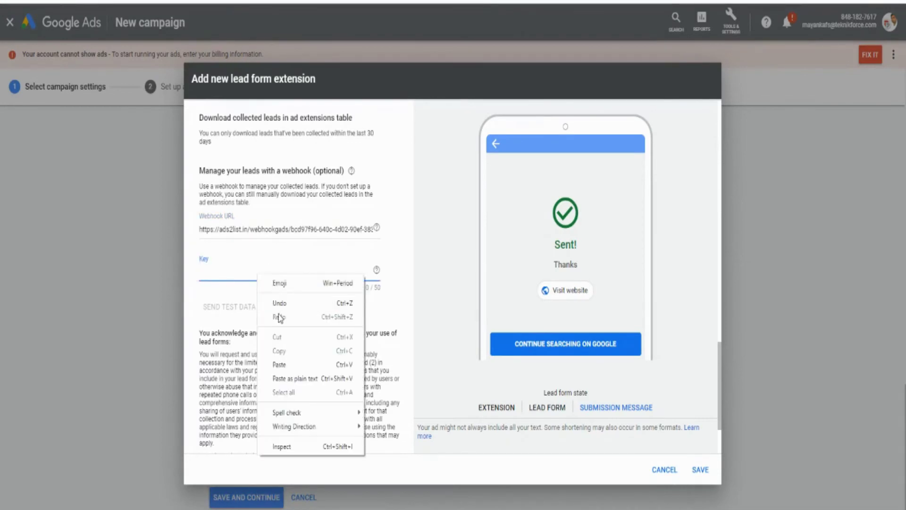
pyautogui.click(289, 350)
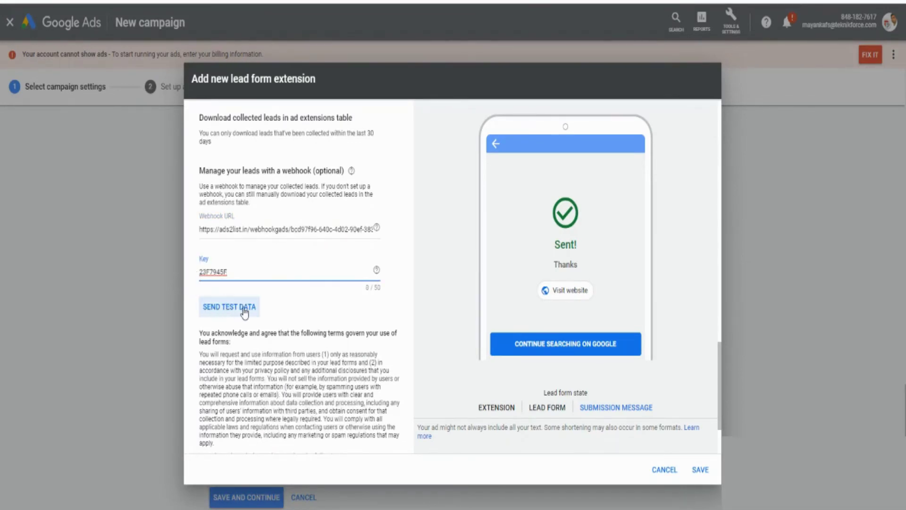
pyautogui.click(223, 310)
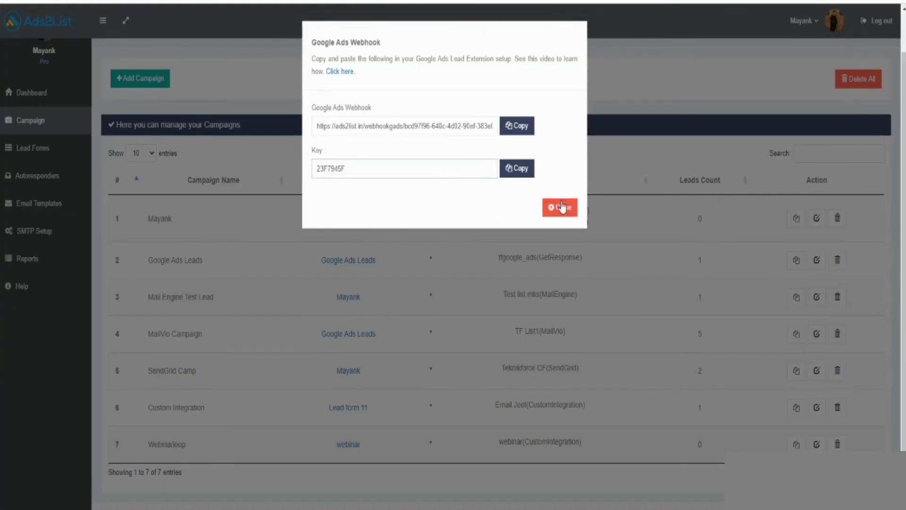
pyautogui.click(557, 206)
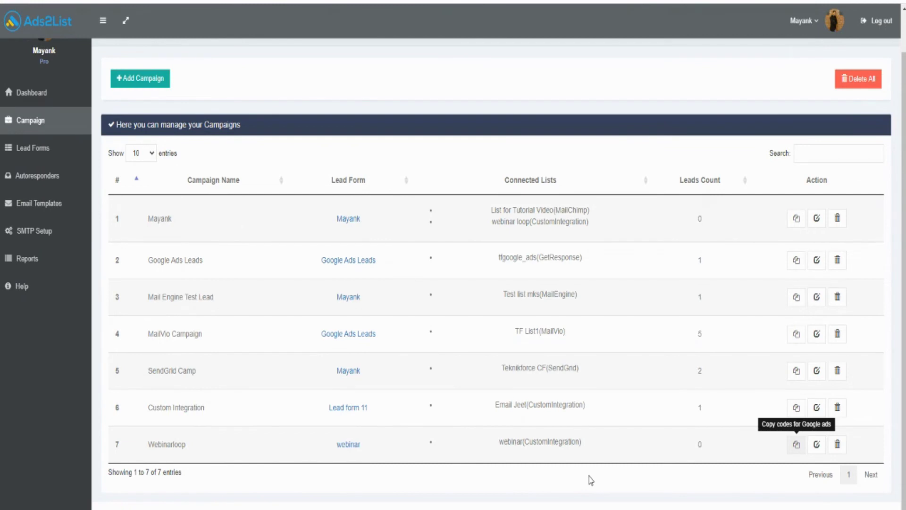
# Reload Campaigns to confirm Webinarloop's 1 lead, then view the test lead in the 'webinar' form's leads.
pyautogui.press('F5')
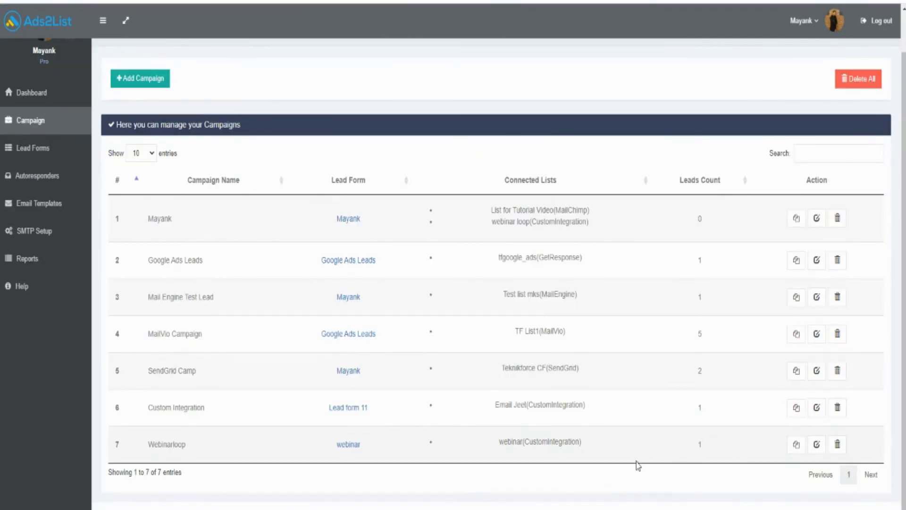
pyautogui.doubleClick(699, 444)
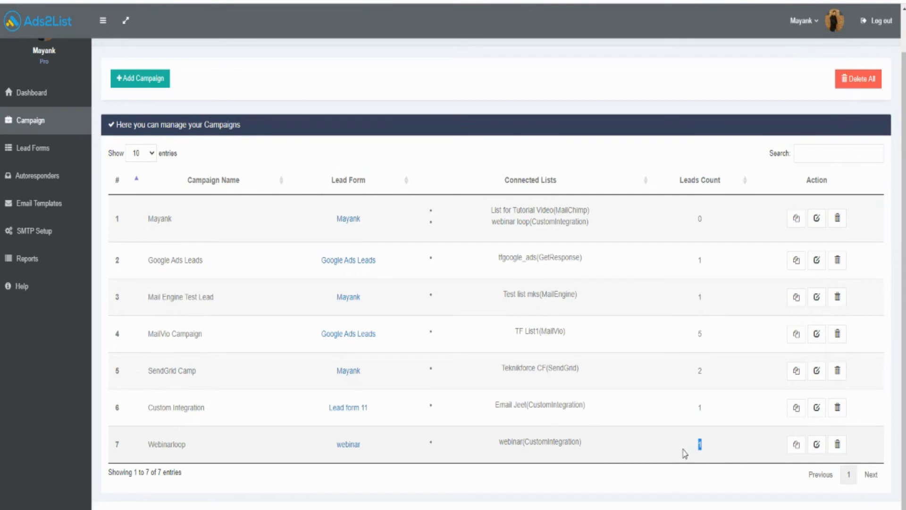
pyautogui.click(349, 444)
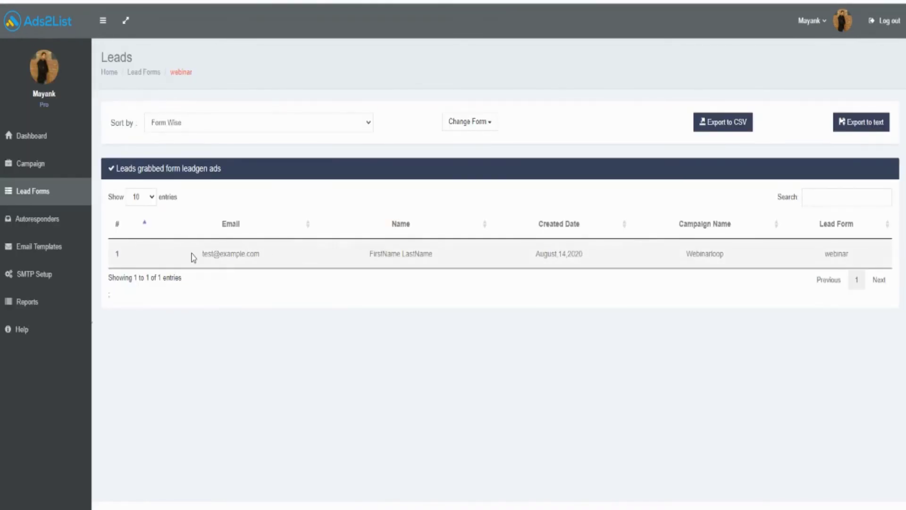
pyautogui.moveTo(194, 255); pyautogui.dragTo(293, 263)
pyautogui.moveTo(363, 258); pyautogui.dragTo(476, 258)
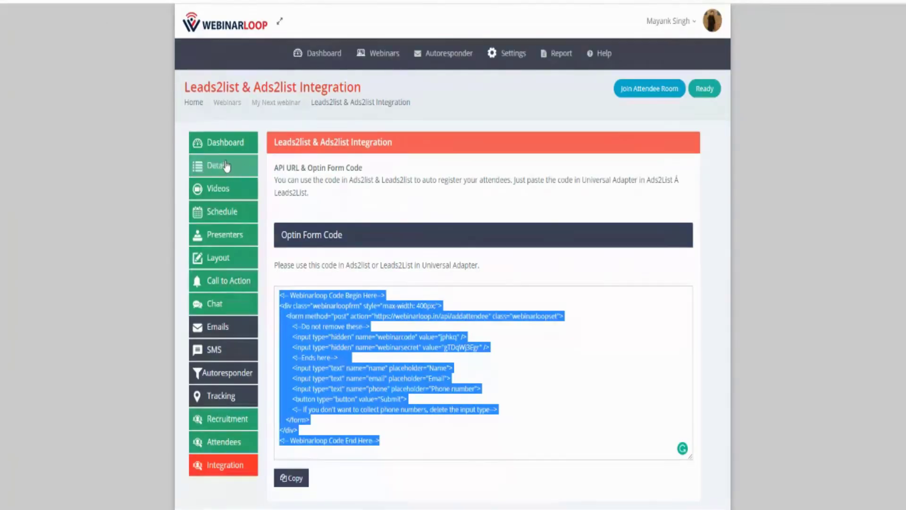
# Scroll the webinar dashboard to the List of Registrants and highlight the test registrant's name and email.
pyautogui.click(214, 146)
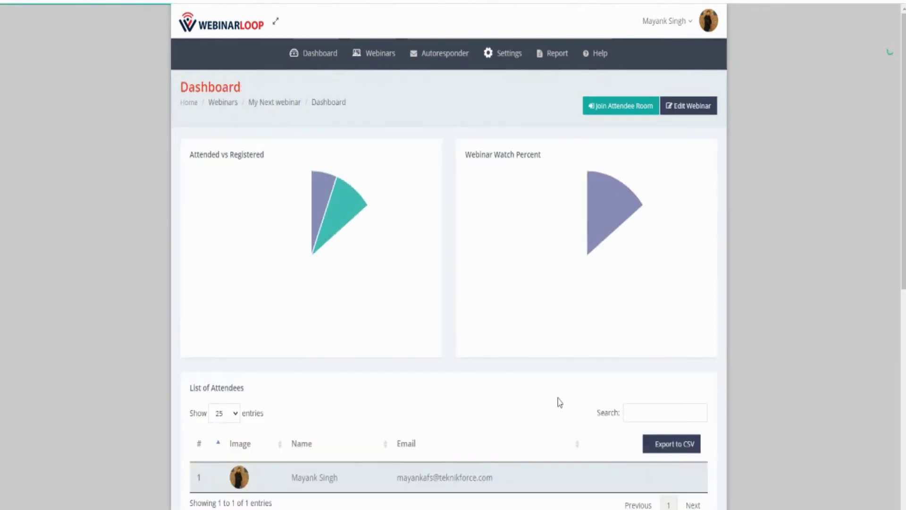
pyautogui.scroll(-6, 531, 265)
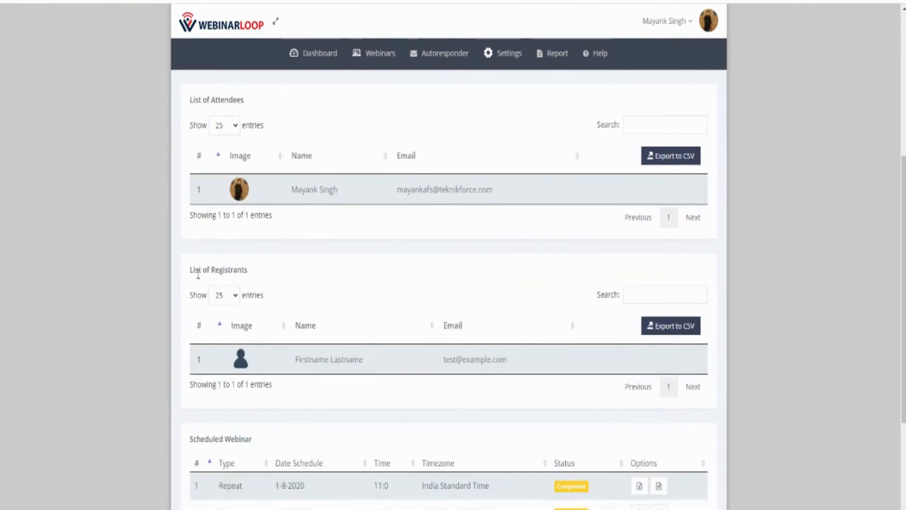
pyautogui.moveTo(194, 270); pyautogui.dragTo(189, 270)
pyautogui.tripleClick(302, 358)
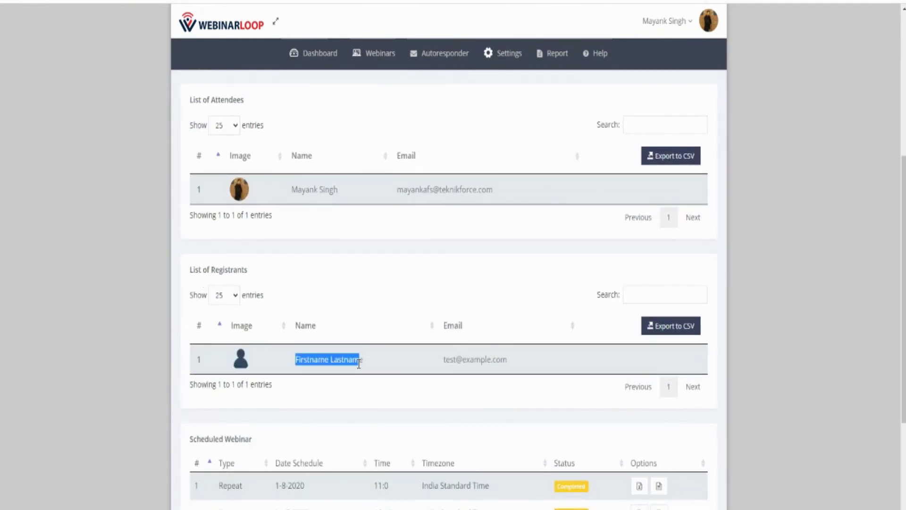
pyautogui.moveTo(443, 360); pyautogui.dragTo(501, 361)
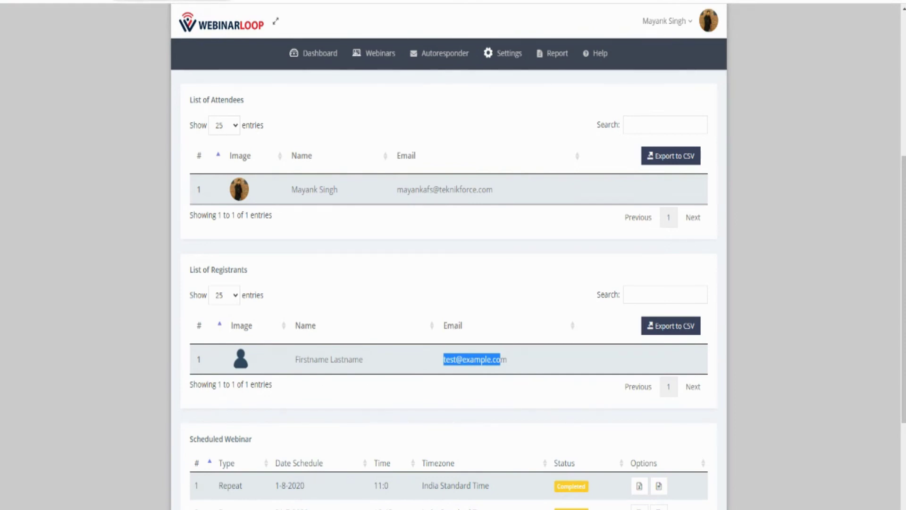
pyautogui.moveTo(293, 360); pyautogui.dragTo(524, 372)
pyautogui.moveTo(299, 359); pyautogui.dragTo(337, 379)
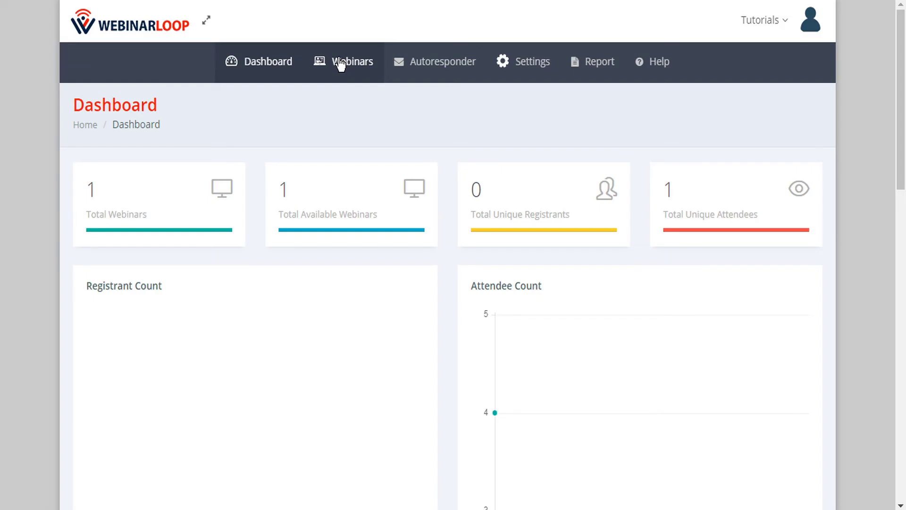
# Open First Webinar's Integration page from Webinars and copy its Optin Form Code.
pyautogui.click(339, 60)
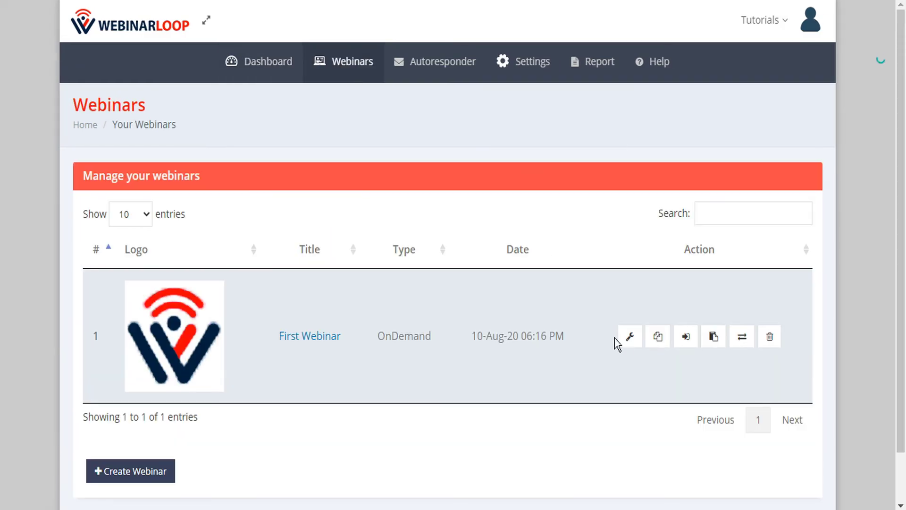
pyautogui.click(630, 339)
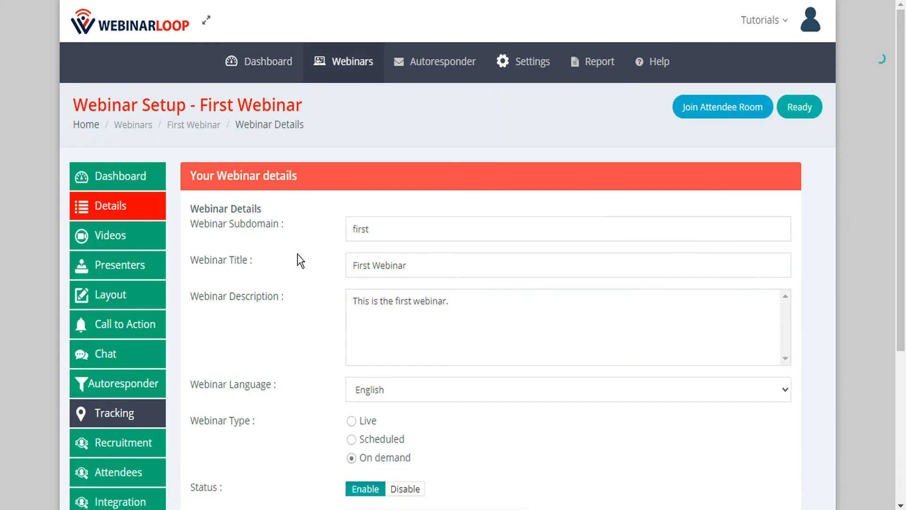
pyautogui.scroll(-5, 283, 255)
pyautogui.click(129, 280)
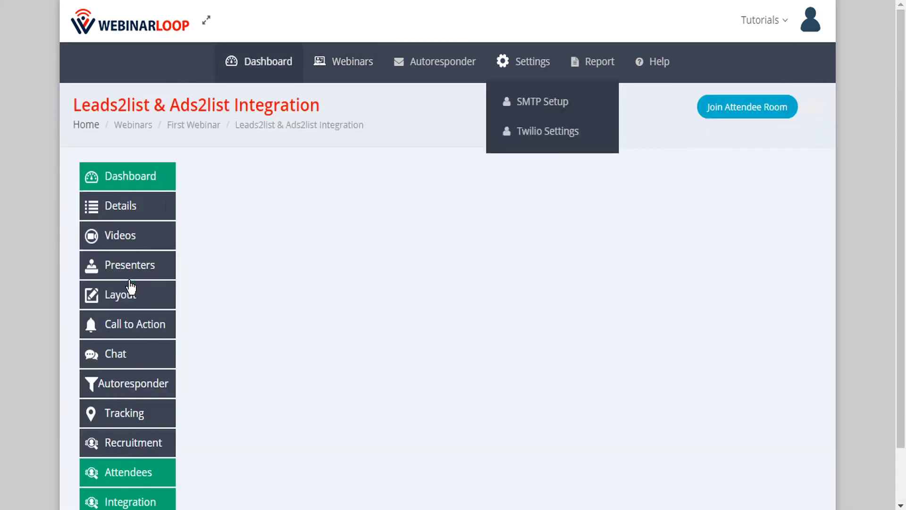
pyautogui.scroll(-3, 131, 286)
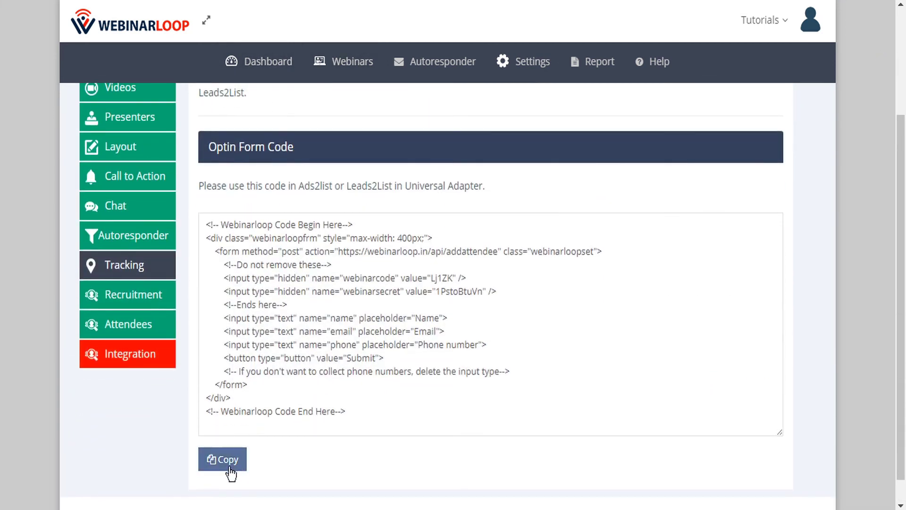
pyautogui.click(227, 460)
# Highlight the integration instructions paragraph and the word Leads2list.
pyautogui.scroll(3, 281, 385)
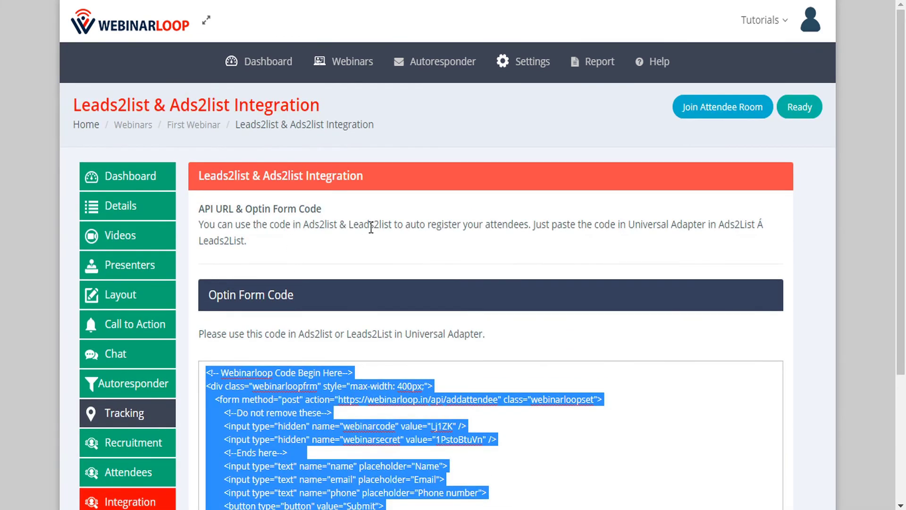
pyautogui.tripleClick(371, 228)
pyautogui.click(371, 227)
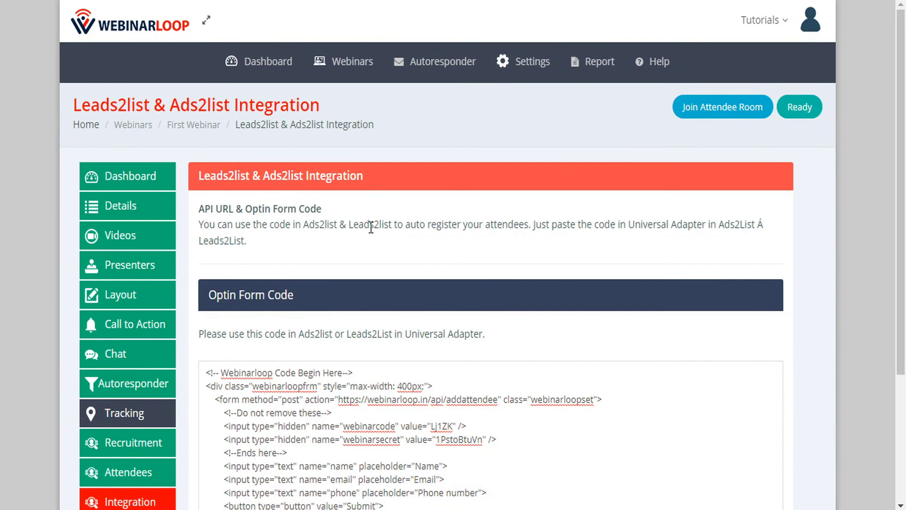
pyautogui.doubleClick(371, 227)
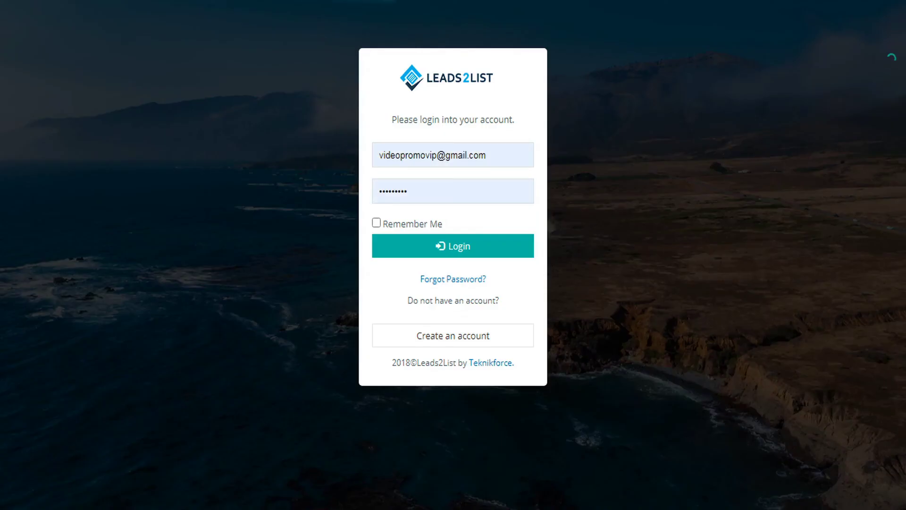
# Log in to Leads2List, create optin form 'Webinarlo', paste the Webinarloop code and parse it.
pyautogui.click(468, 250)
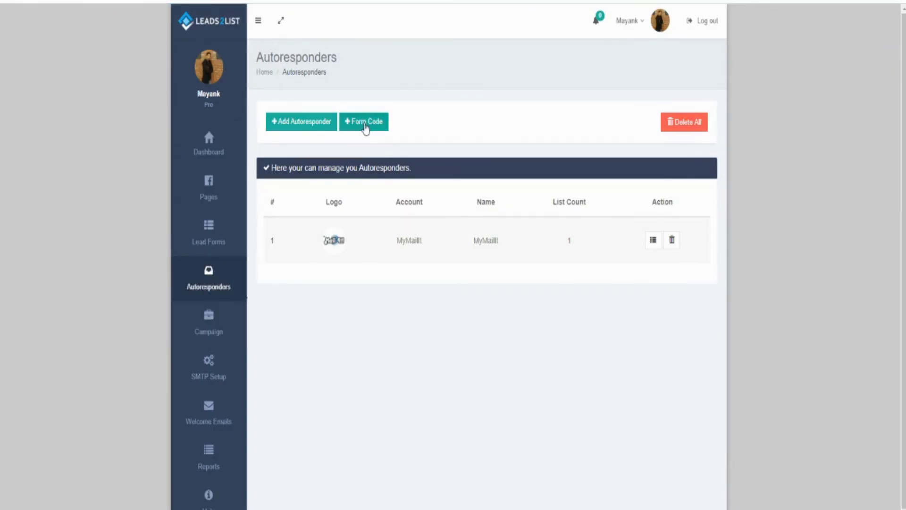
pyautogui.click(367, 125)
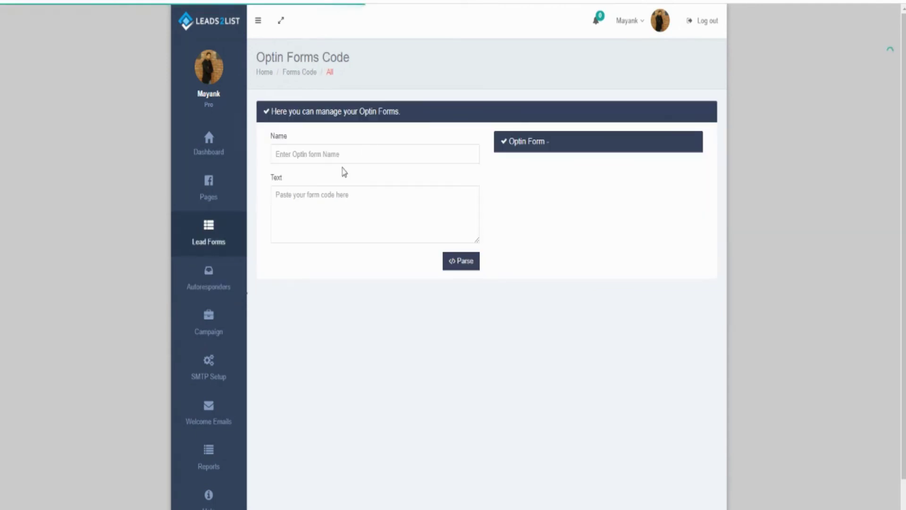
pyautogui.click(337, 152)
pyautogui.write('We')
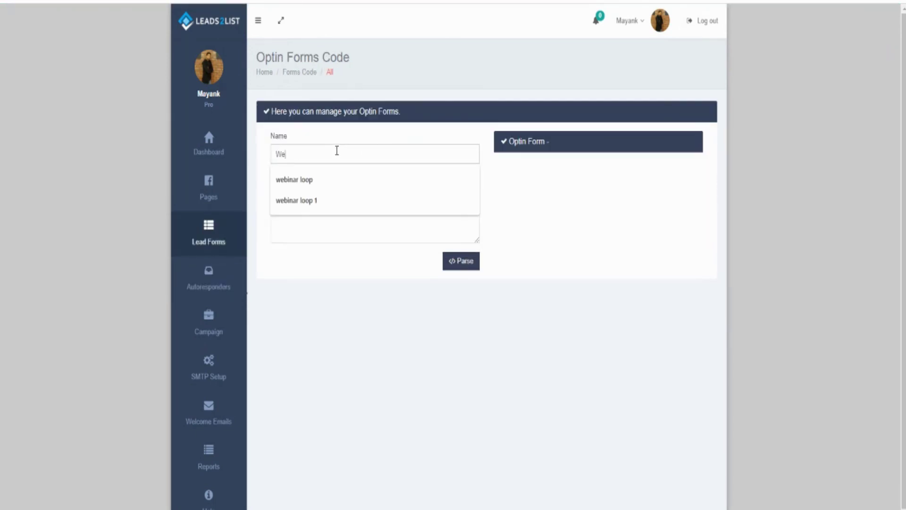
pyautogui.write('binarloop')
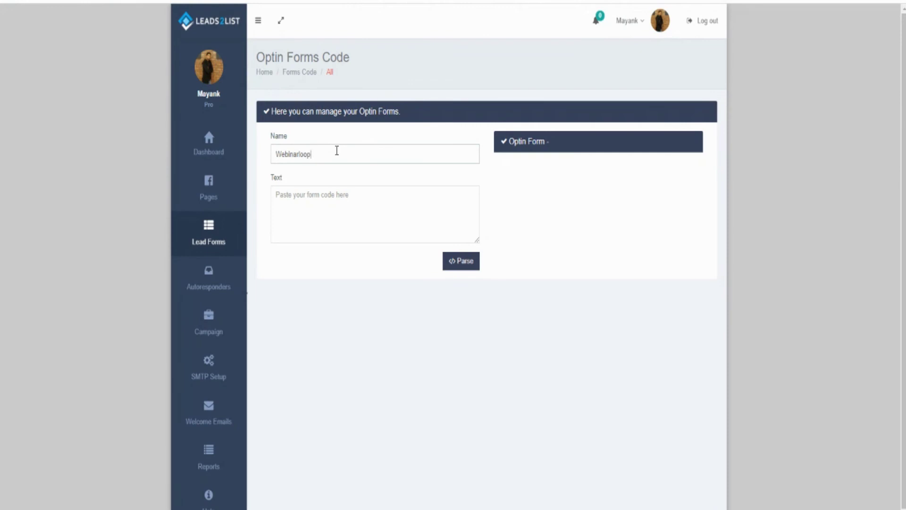
pyautogui.click(345, 232)
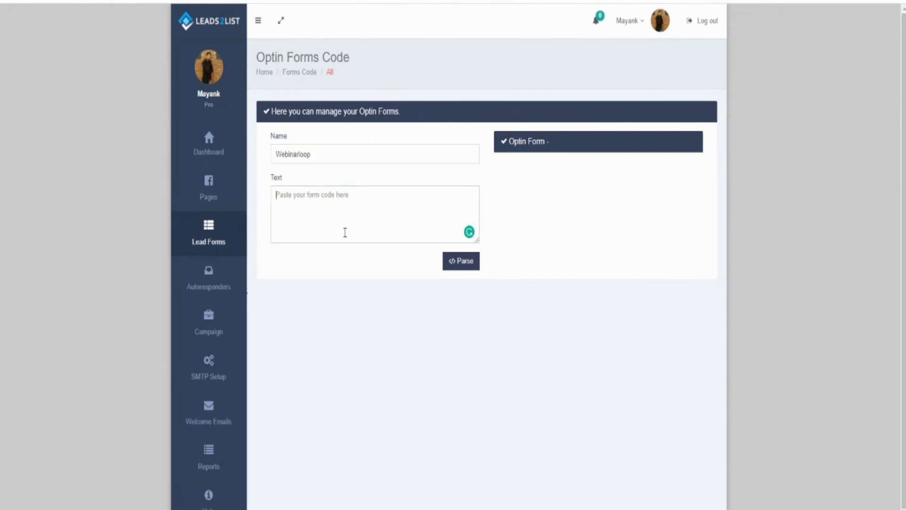
pyautogui.hotkey('ctrl', 'v')
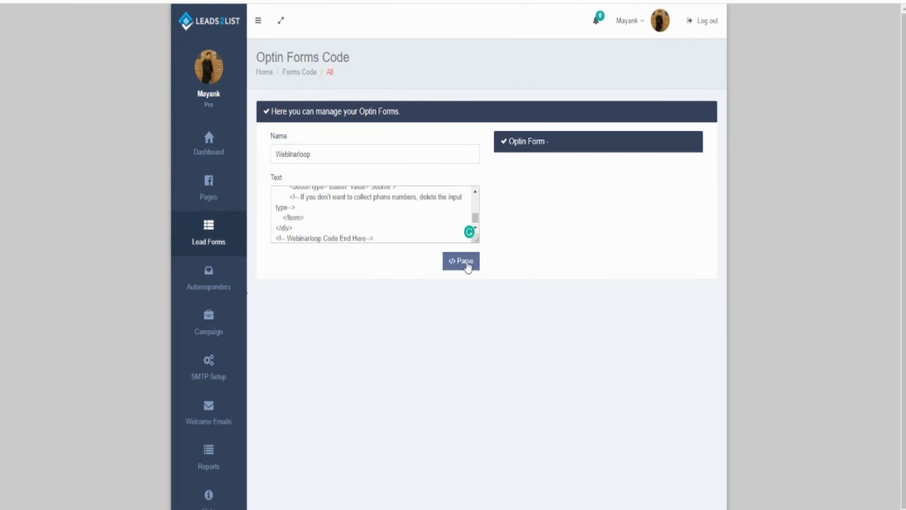
pyautogui.click(466, 263)
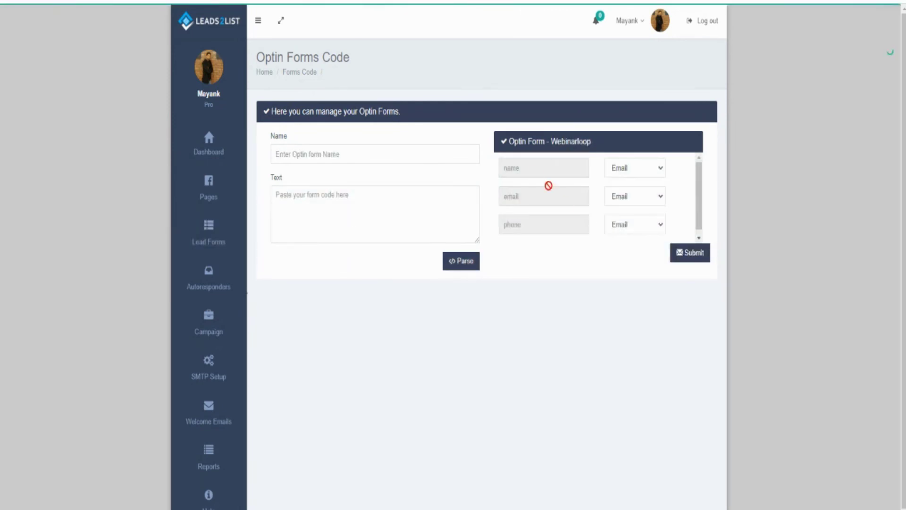
# Map the name, email and phone fields to Name, Email and Custom Fields and submit.
pyautogui.click(636, 166)
pyautogui.click(631, 192)
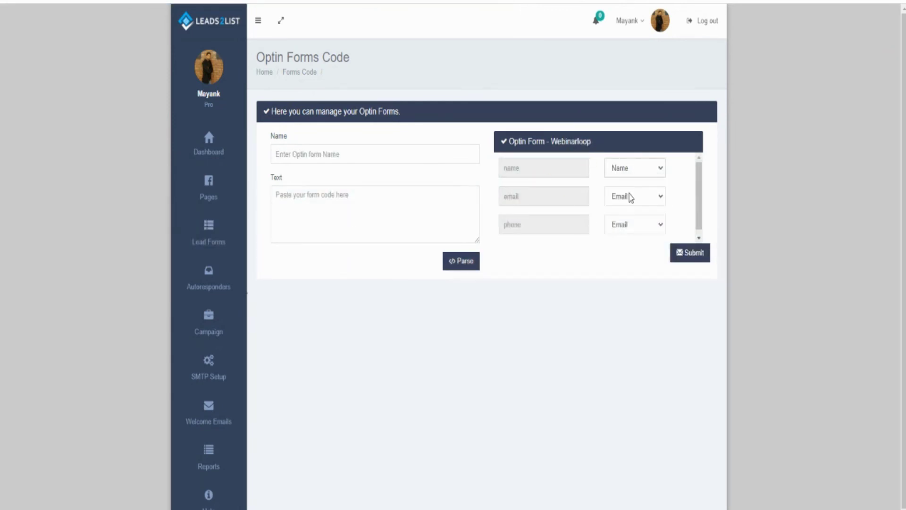
pyautogui.click(630, 199)
pyautogui.click(629, 212)
pyautogui.click(623, 225)
pyautogui.click(630, 259)
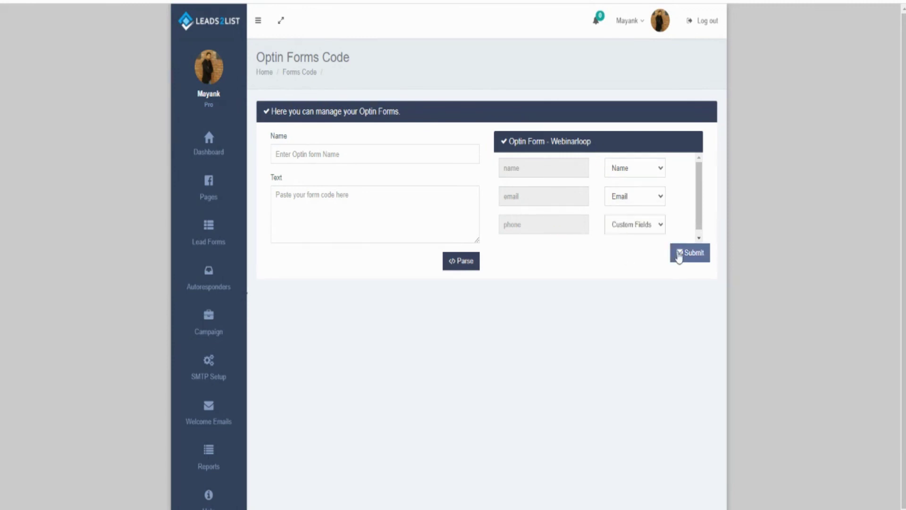
pyautogui.click(679, 253)
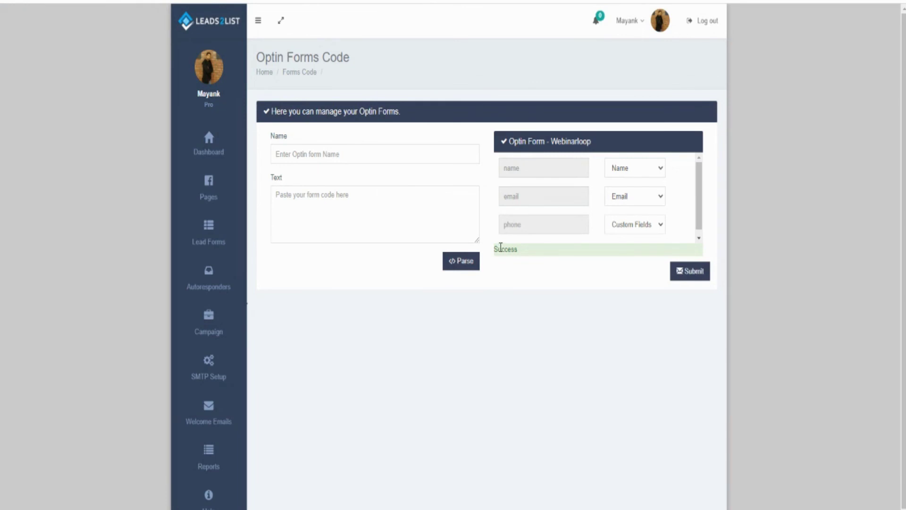
pyautogui.moveTo(500, 248); pyautogui.dragTo(526, 261)
pyautogui.click(530, 264)
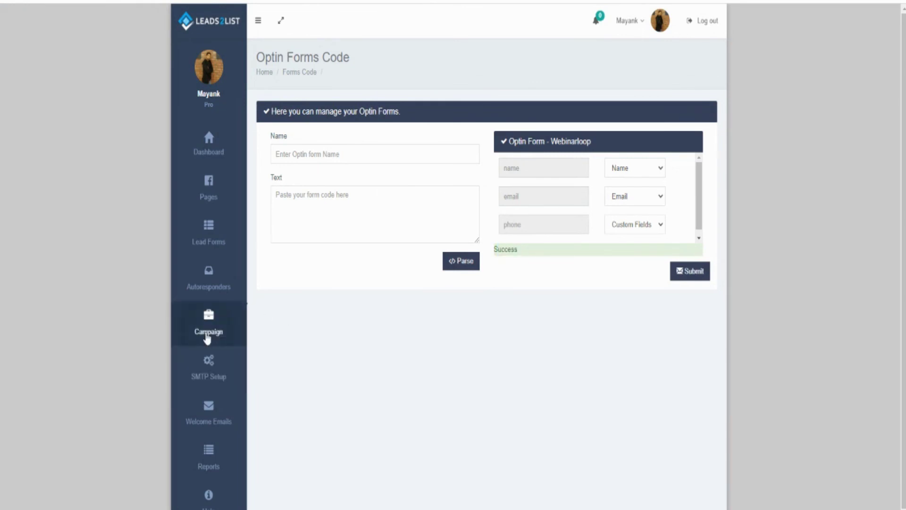
# Start a new Leads2List campaign named 'Webinarloop Leads'.
pyautogui.click(223, 324)
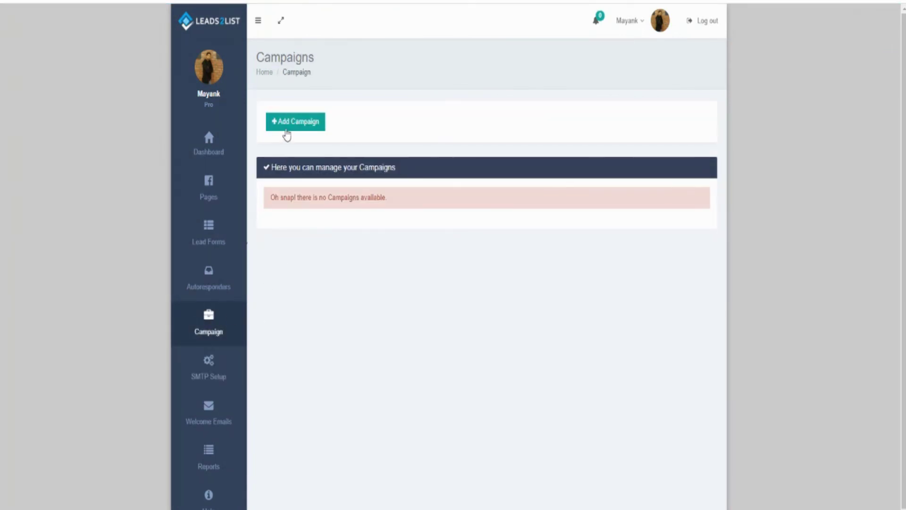
pyautogui.click(299, 123)
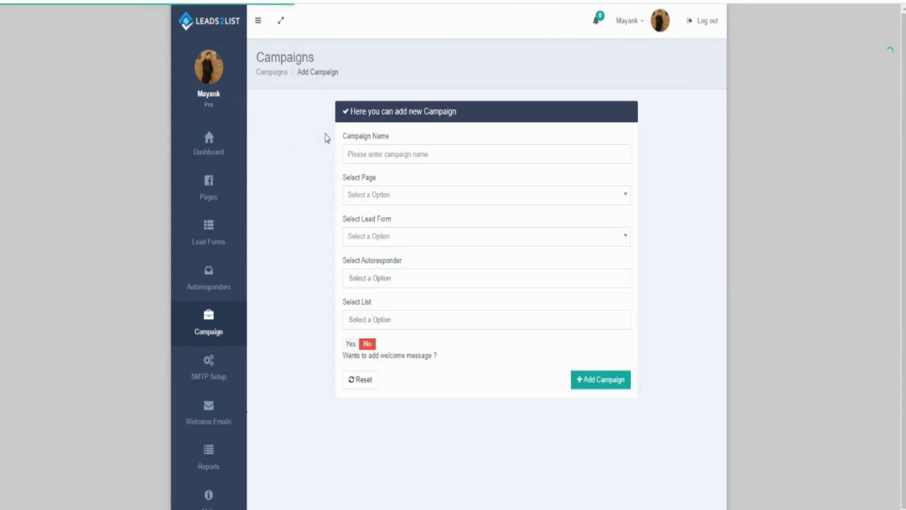
pyautogui.click(401, 157)
pyautogui.write('Webinarloop Le')
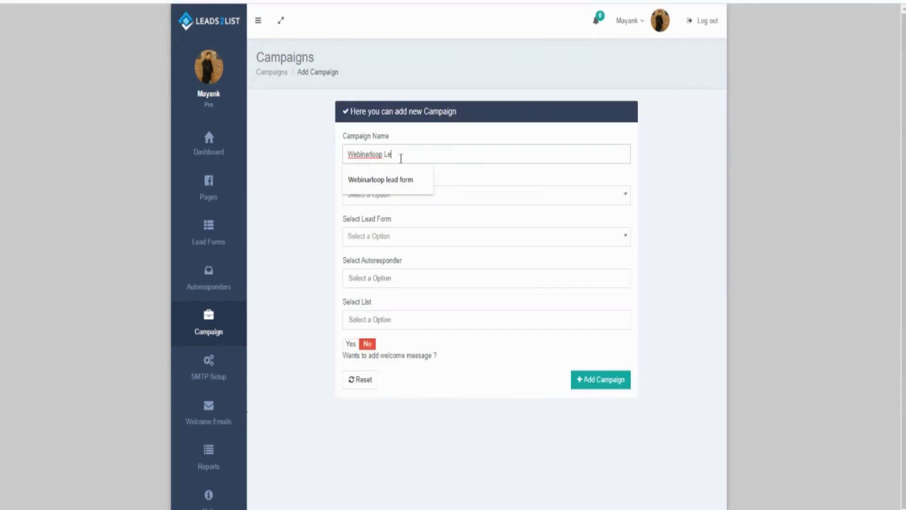
pyautogui.write('ads')
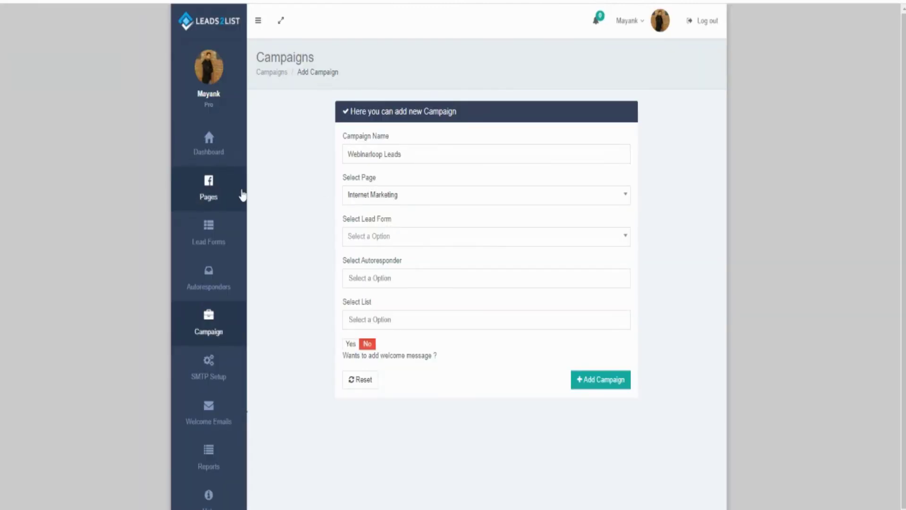
# Give the campaign Form IM, CustomIntegration and the Webinarloop list, create it, and return to the campaign list.
pyautogui.click(378, 237)
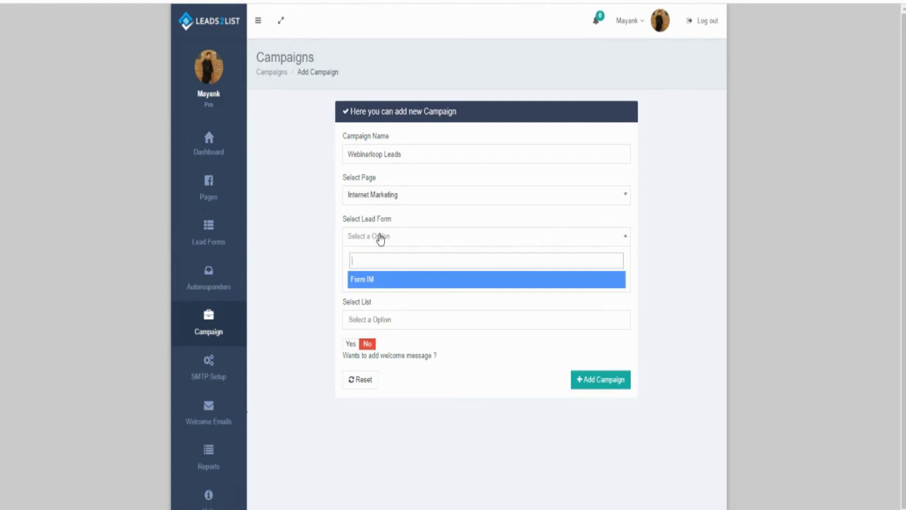
pyautogui.click(367, 281)
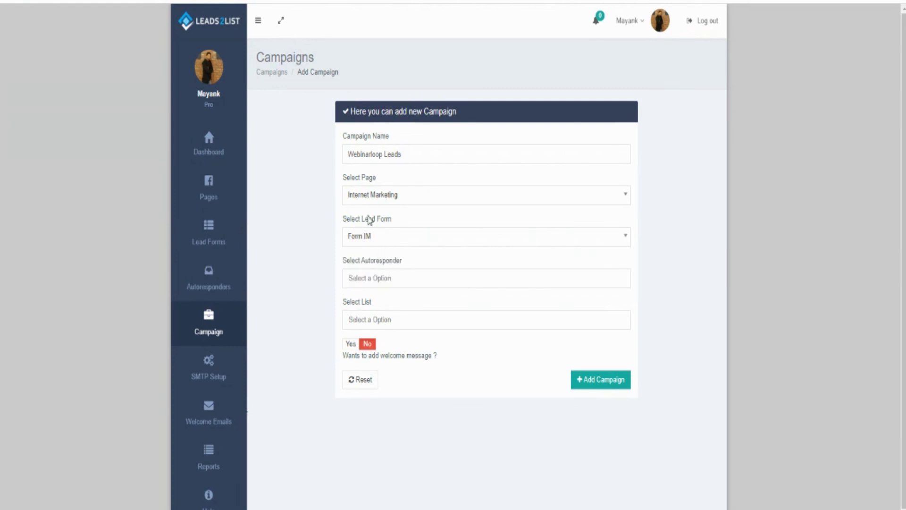
pyautogui.click(391, 275)
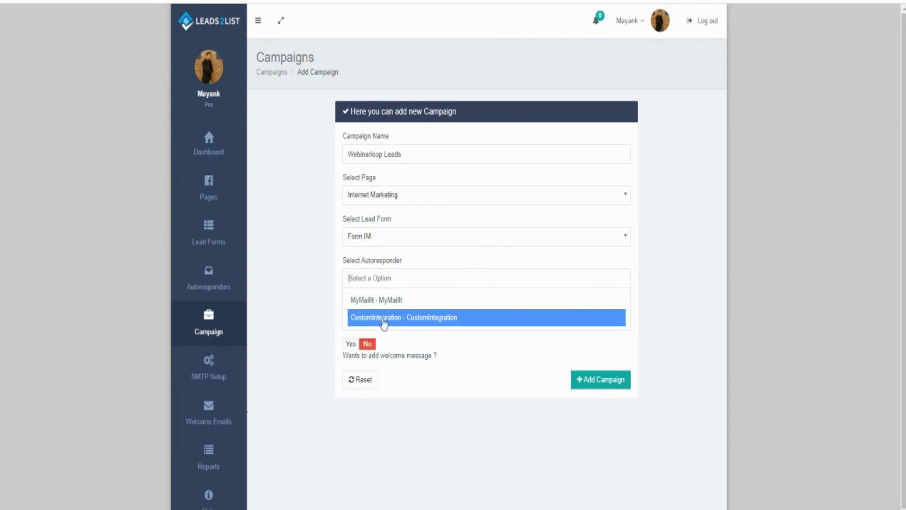
pyautogui.click(388, 318)
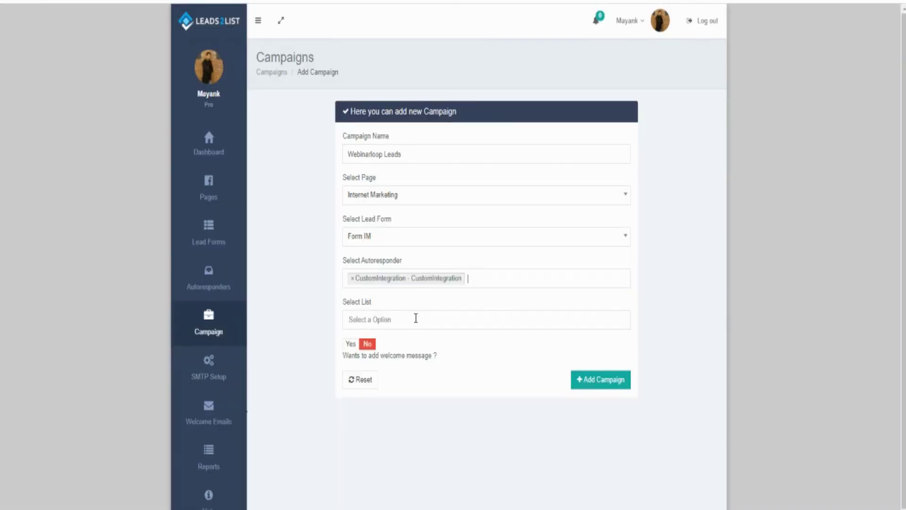
pyautogui.click(415, 318)
pyautogui.click(397, 344)
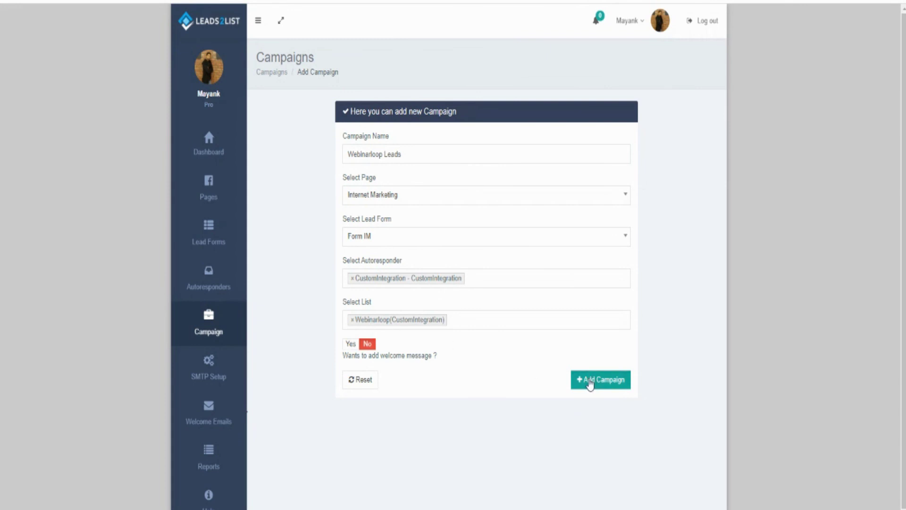
pyautogui.click(588, 380)
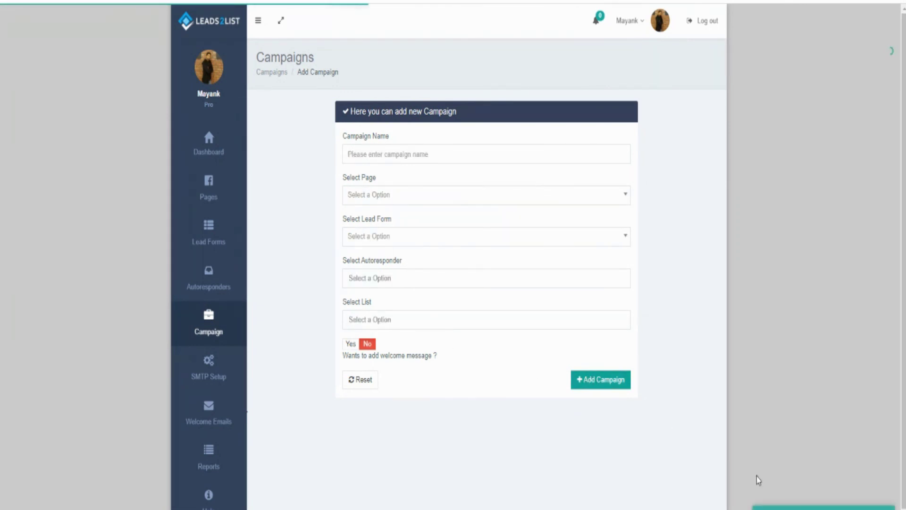
pyautogui.click(209, 331)
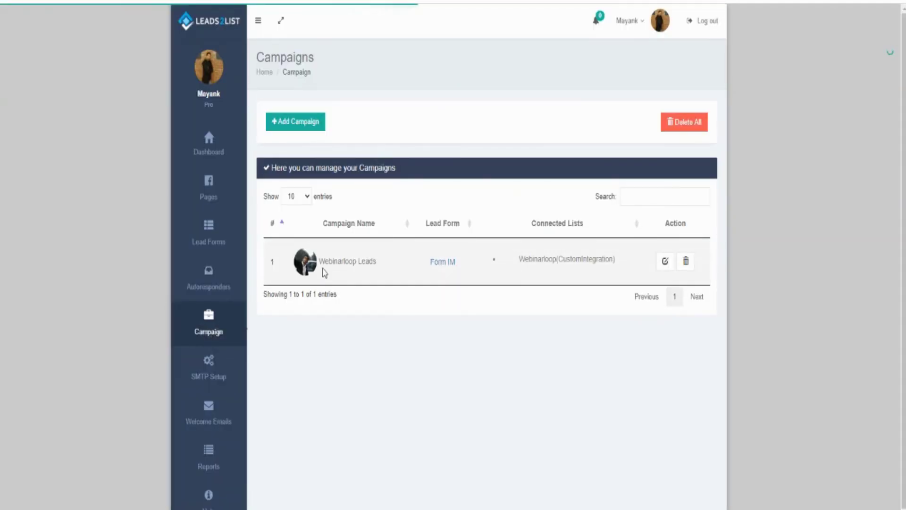
# Show the Internet Marketing page's six lead forms, including Form IM, from Pages.
pyautogui.moveTo(532, 260); pyautogui.dragTo(576, 259)
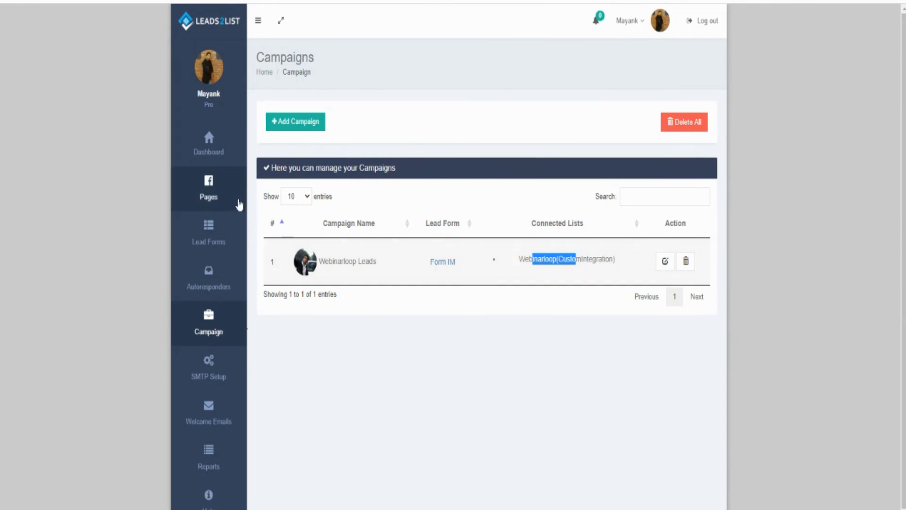
pyautogui.click(226, 187)
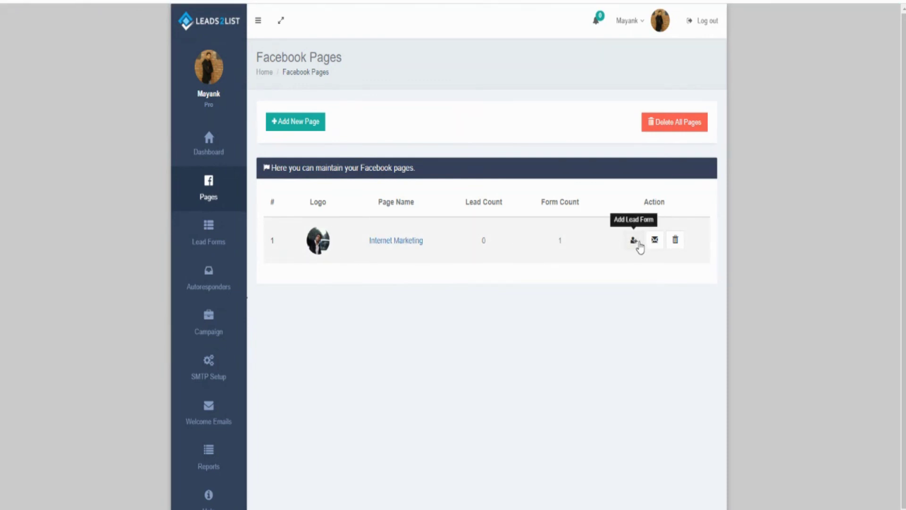
pyautogui.click(635, 241)
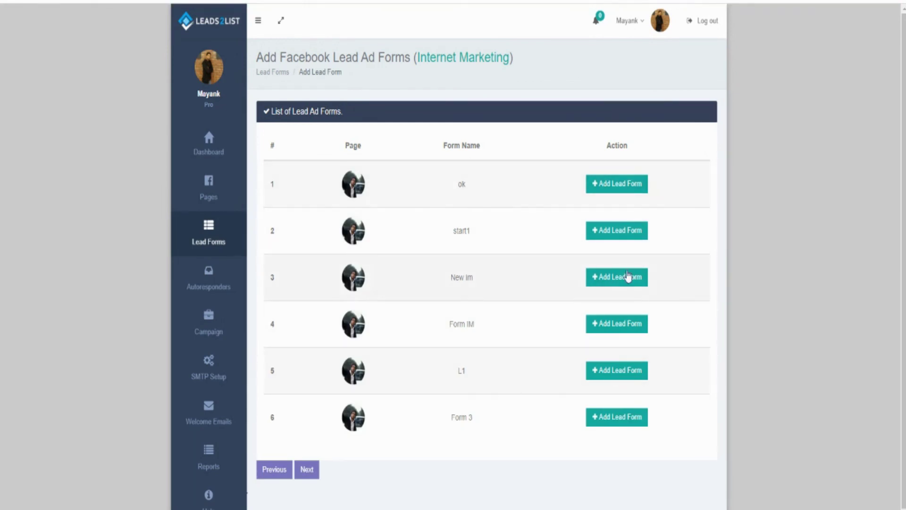
pyautogui.scroll(-1, 259, 479)
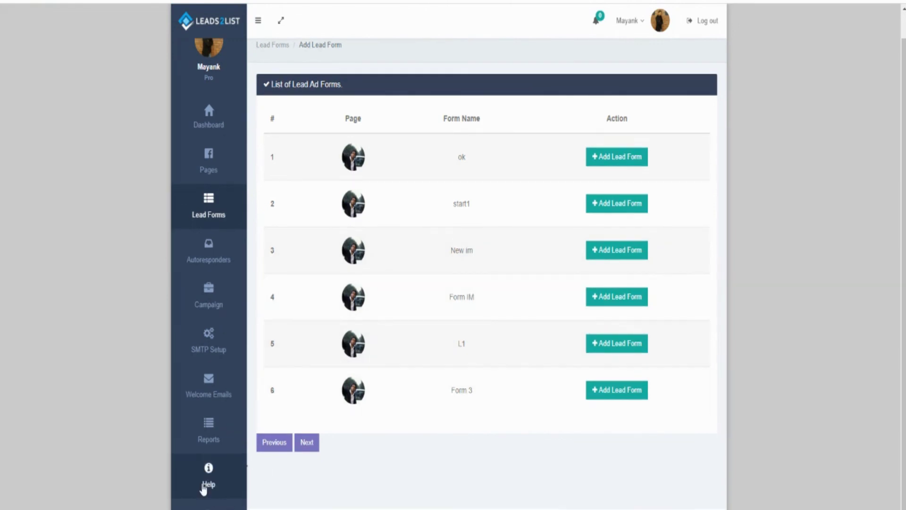
# Browse Help's tutorial videos, such as 'How to create Lead Forms in Facebook'.
pyautogui.click(209, 475)
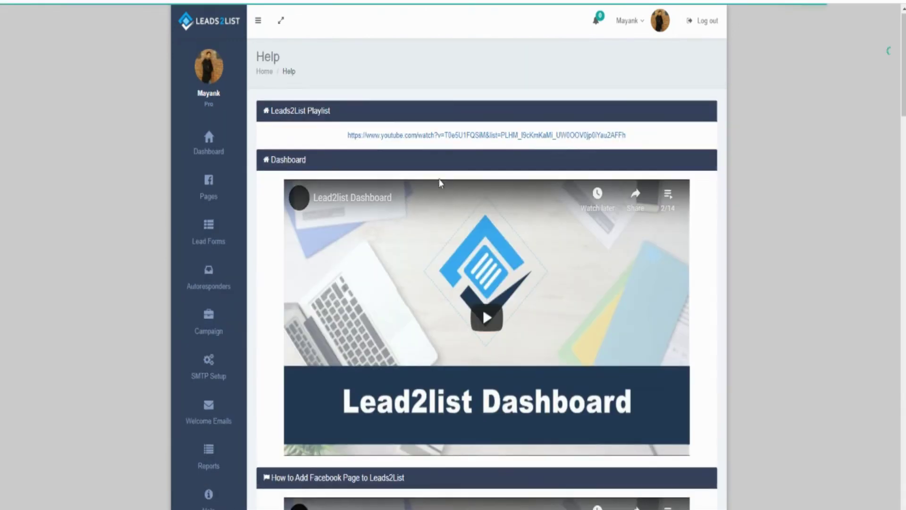
pyautogui.scroll(-5, 282, 244)
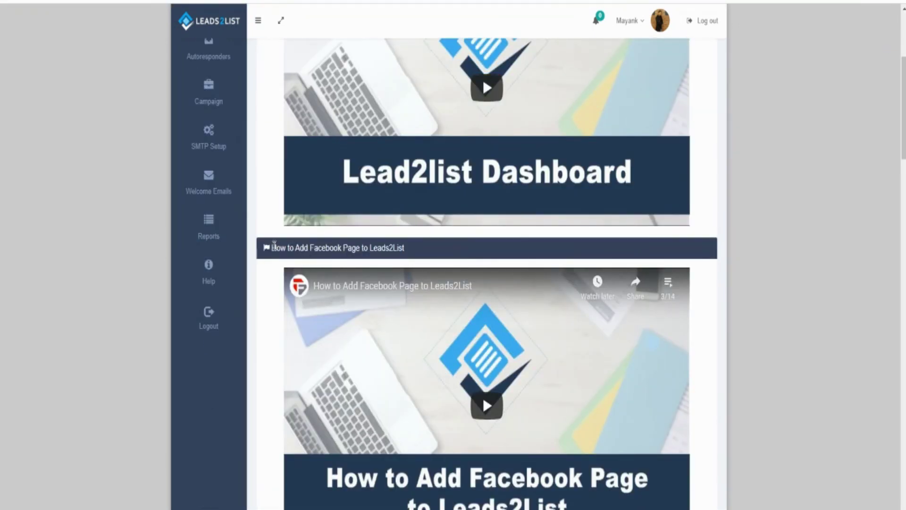
pyautogui.moveTo(272, 247); pyautogui.dragTo(412, 242)
pyautogui.scroll(-5, 413, 242)
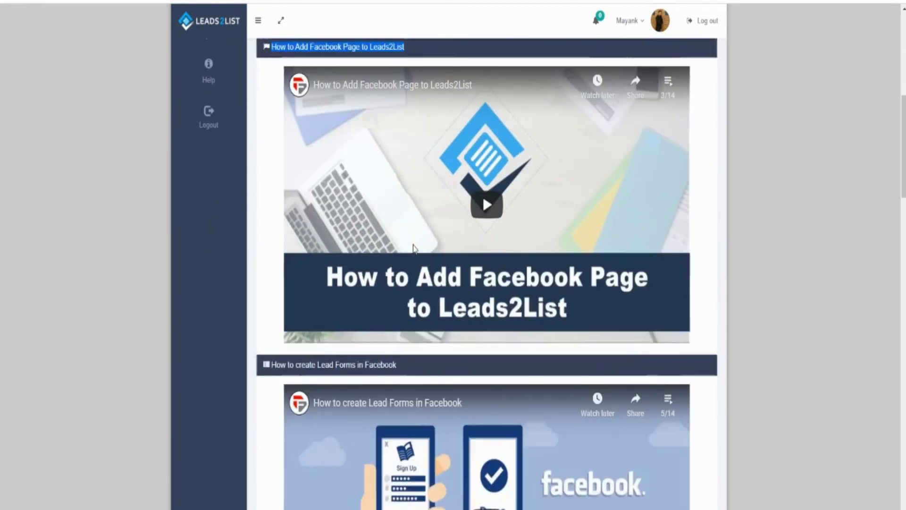
pyautogui.moveTo(272, 335); pyautogui.dragTo(395, 333)
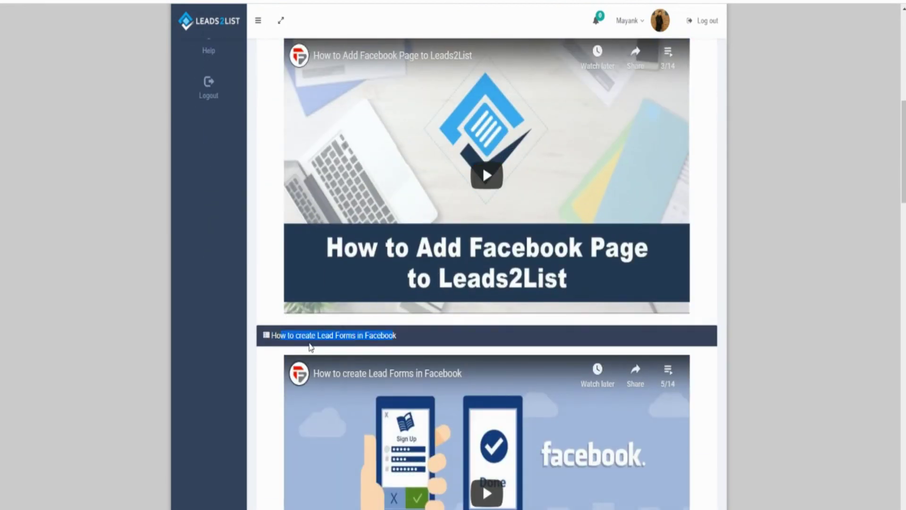